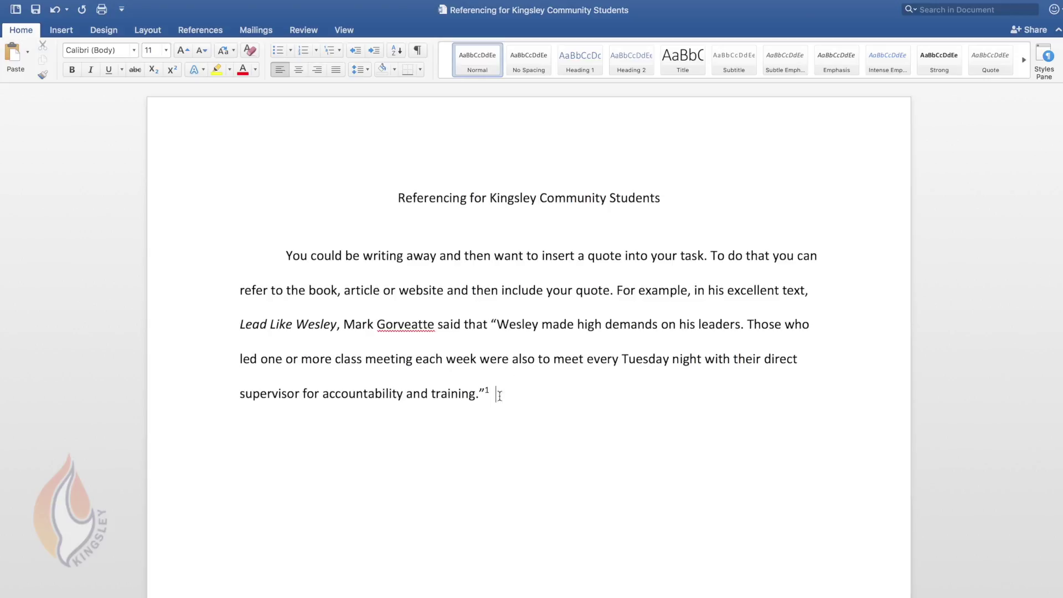
- Bring up 'Referencing for Kingsley Community Students' with the Wesley quote and its footnote 1 mark
mouse_move(465, 399)
- Show the References tools and scroll down to footnote 1's Lead Like Wesley citation
click(202, 31)
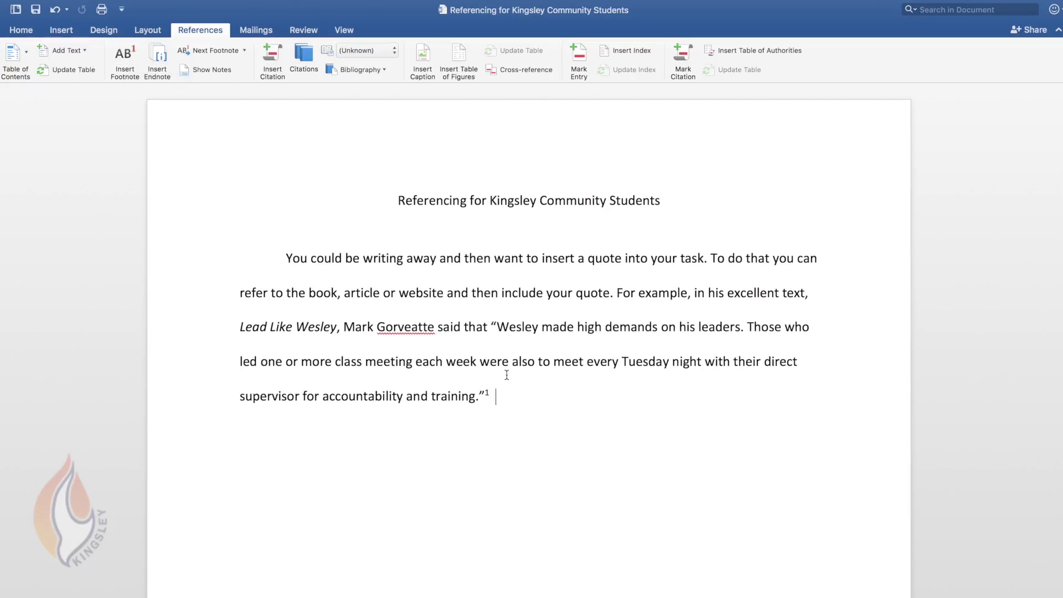
scroll(506, 374, down, 5)
scroll(506, 375, down, 5)
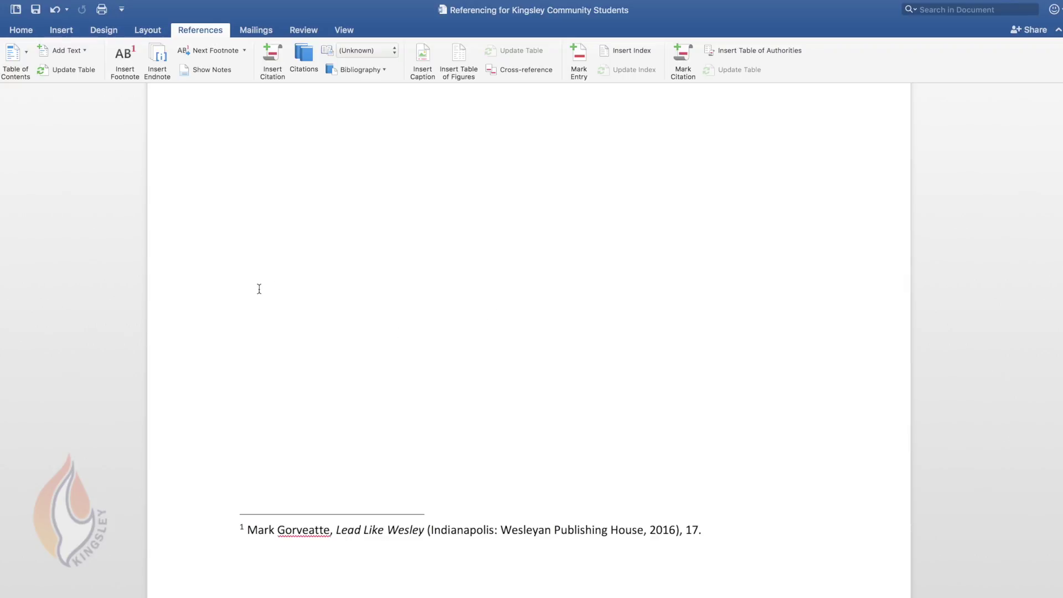
- Confirm the title Lead Like Wesley in footnote 1 is formatted in italics
drag(336, 531, 409, 538)
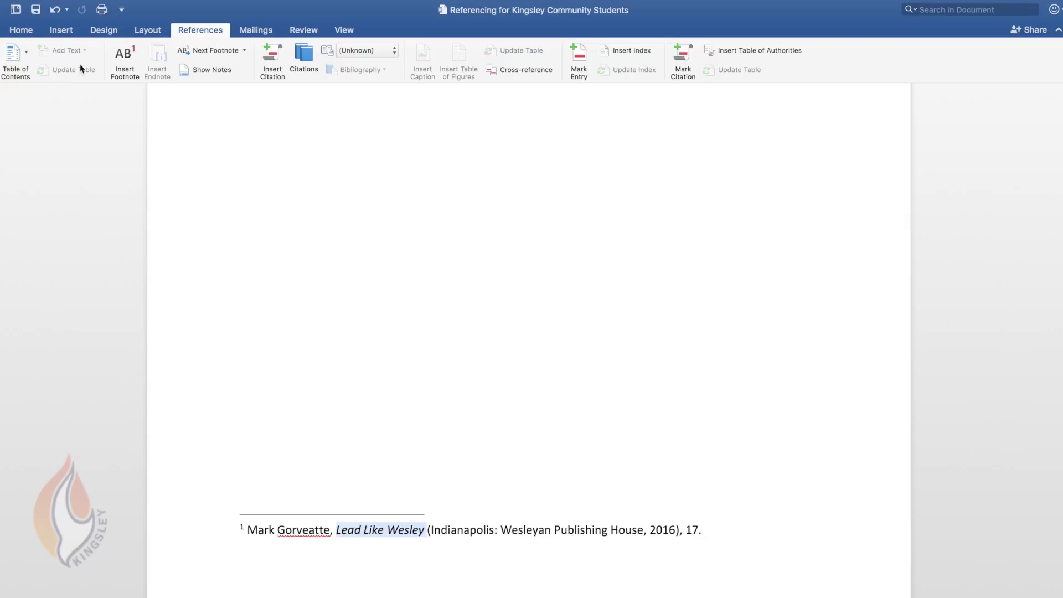
click(68, 31)
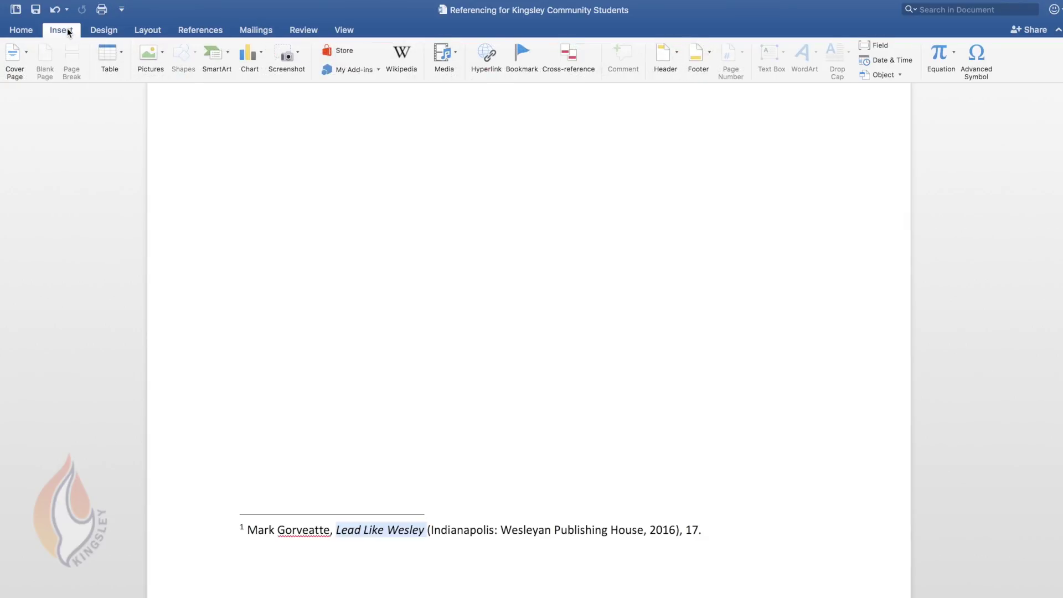
click(31, 34)
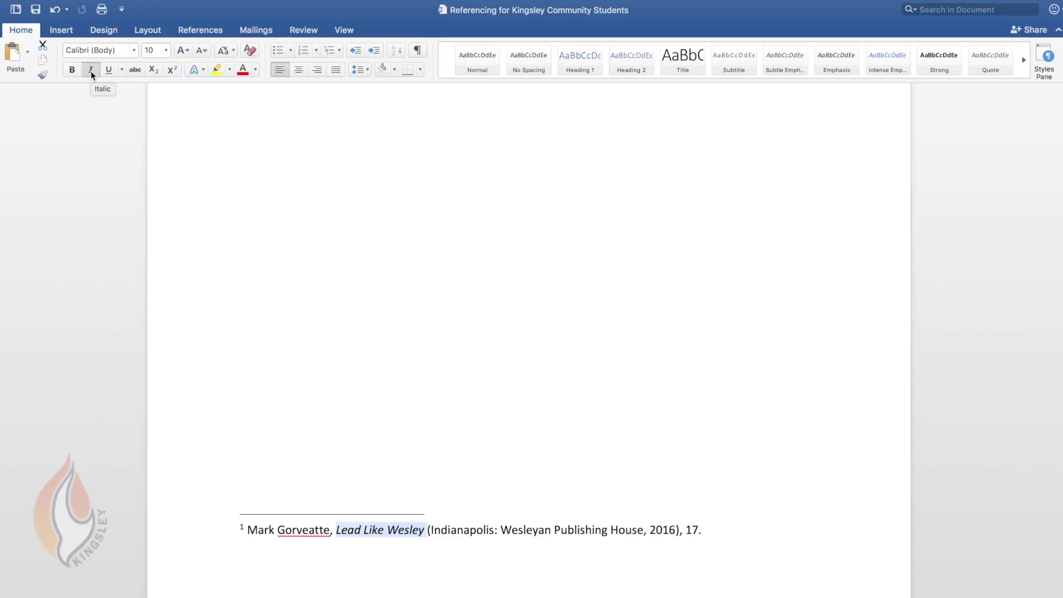
click(742, 525)
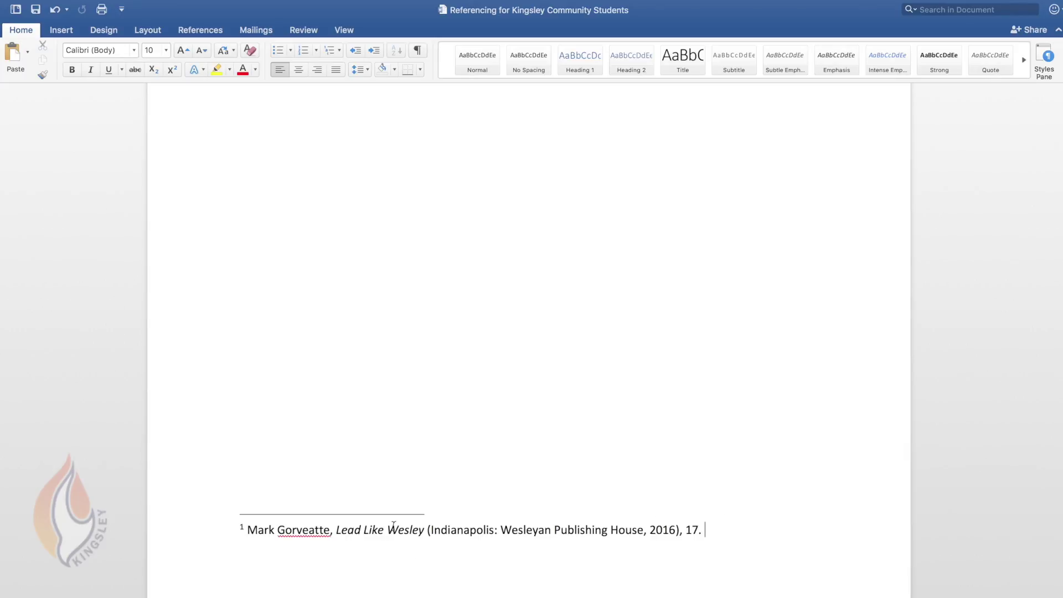
- Copy footnote 1's Gorveatte citation text through the publisher details
click(250, 531)
drag(249, 532, 665, 535)
key(super+c)
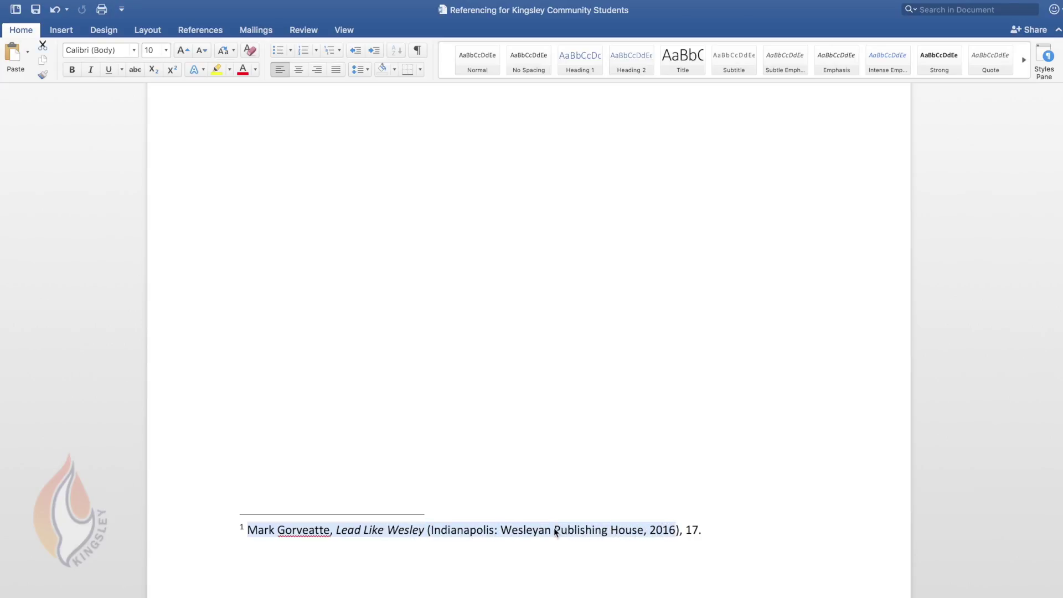
right_click(555, 529)
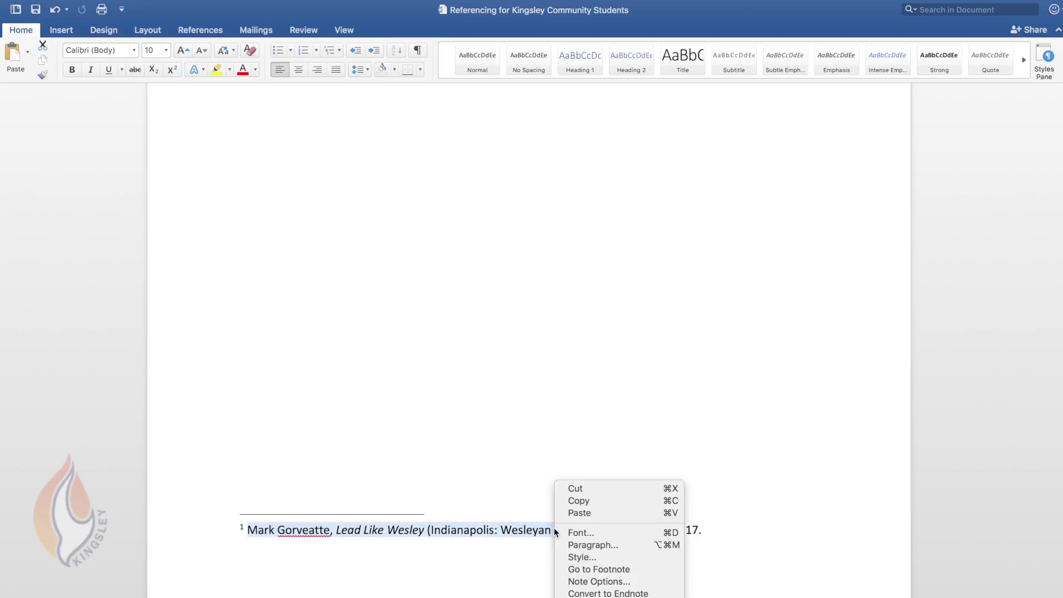
click(579, 500)
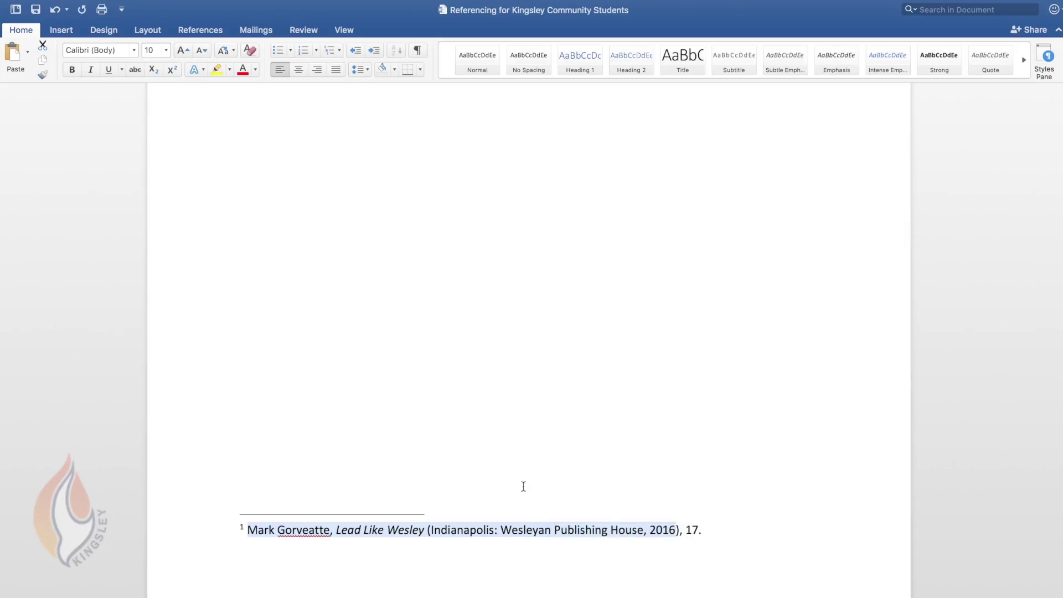
- Start a new page after the paragraph ending with the quote's footnote mark
scroll(474, 443, up, 3)
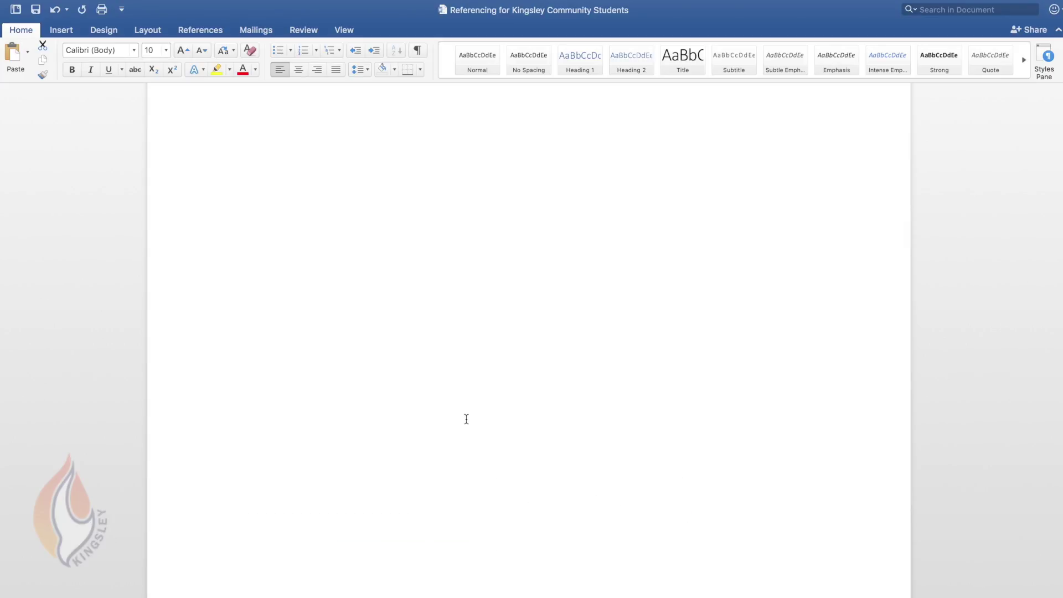
scroll(466, 421, up, 3)
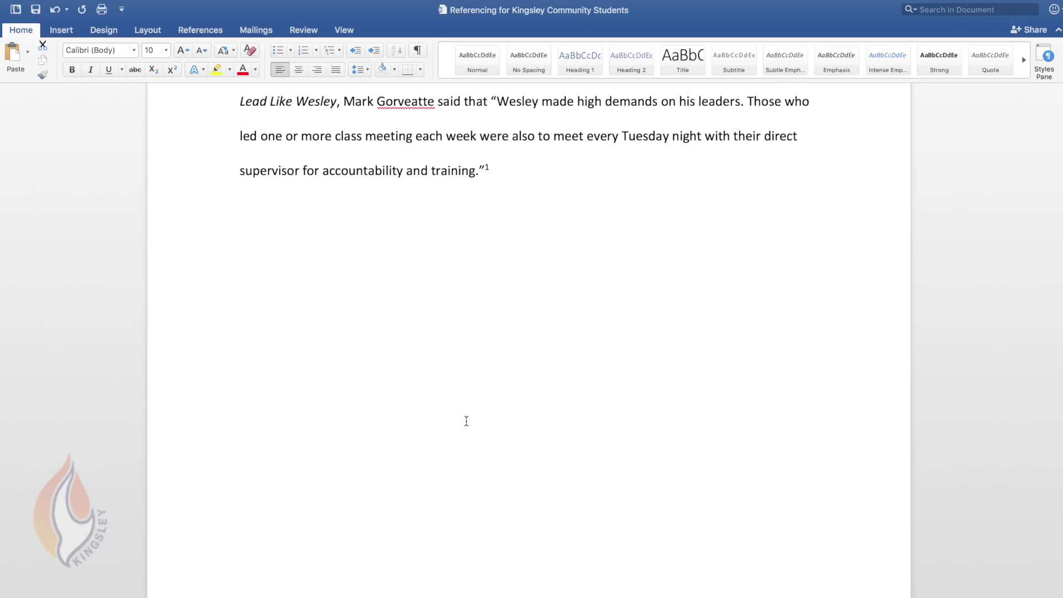
click(520, 172)
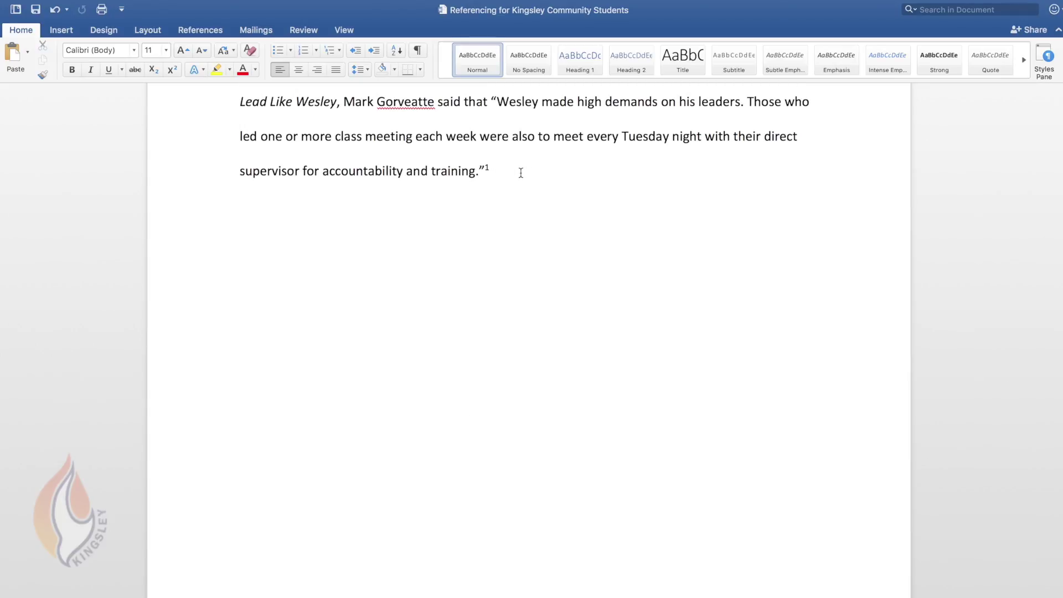
key(Return)
scroll(529, 332, down, 10)
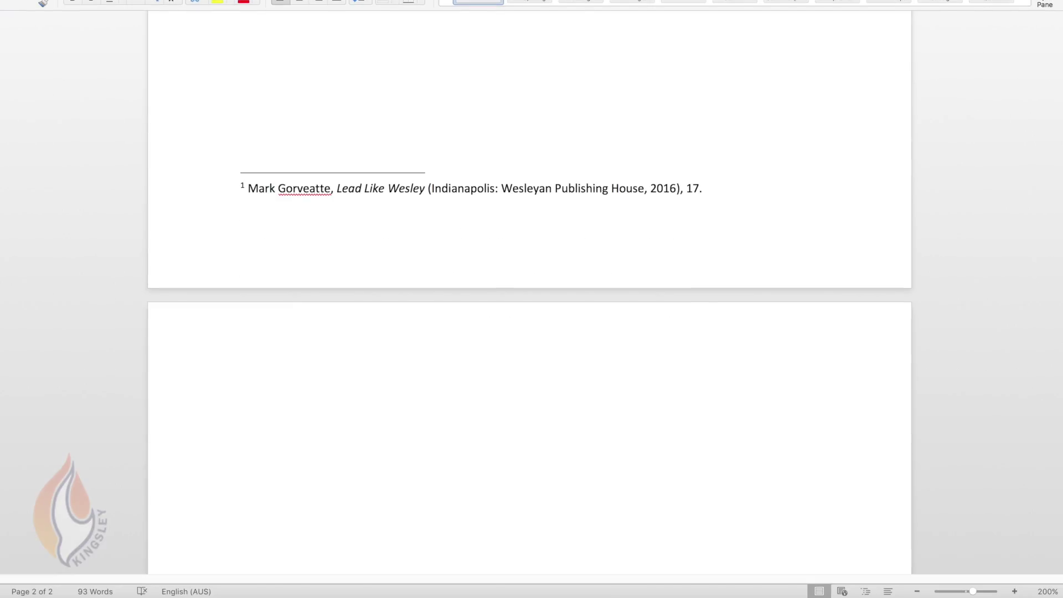
- Type the heading 'Bibliography' and paste the copied citation on the line below
text(Bibkio)
key(BackSpace)
key(BackSpace)
key(BackSpace)
text(liography)
key(Return)
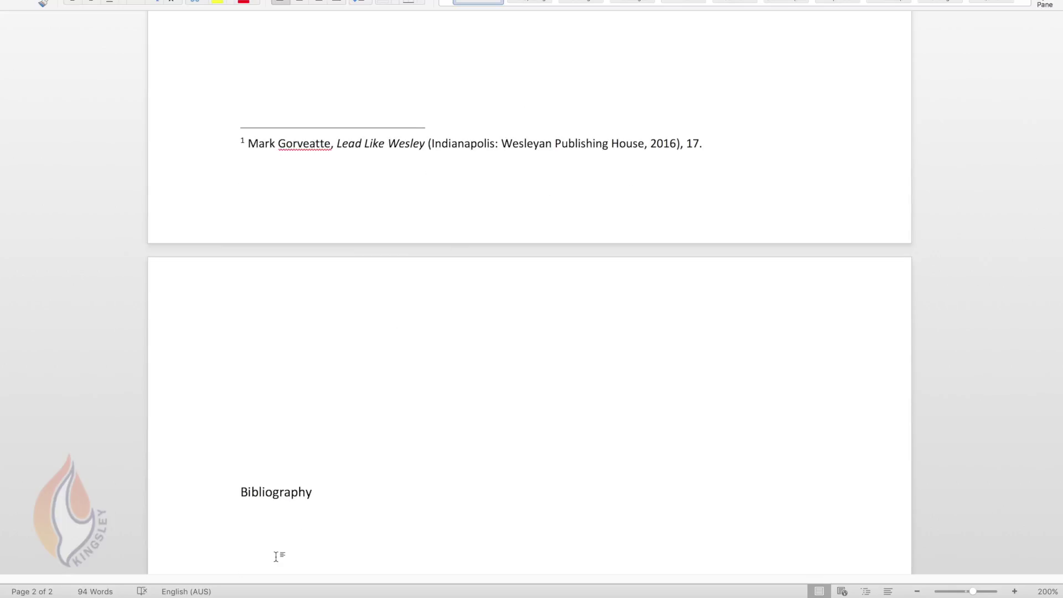
right_click(261, 538)
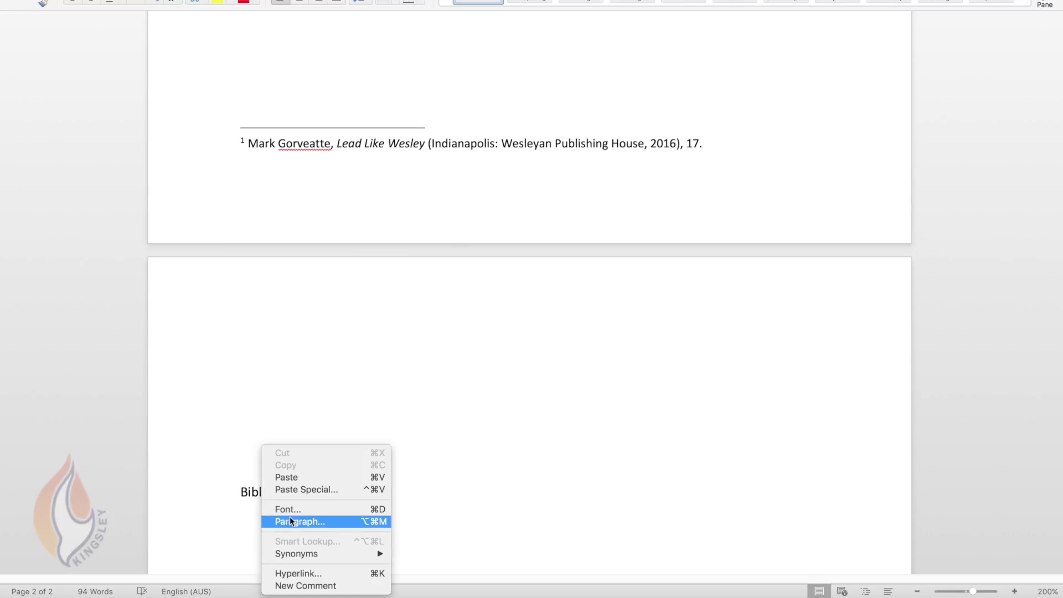
click(301, 478)
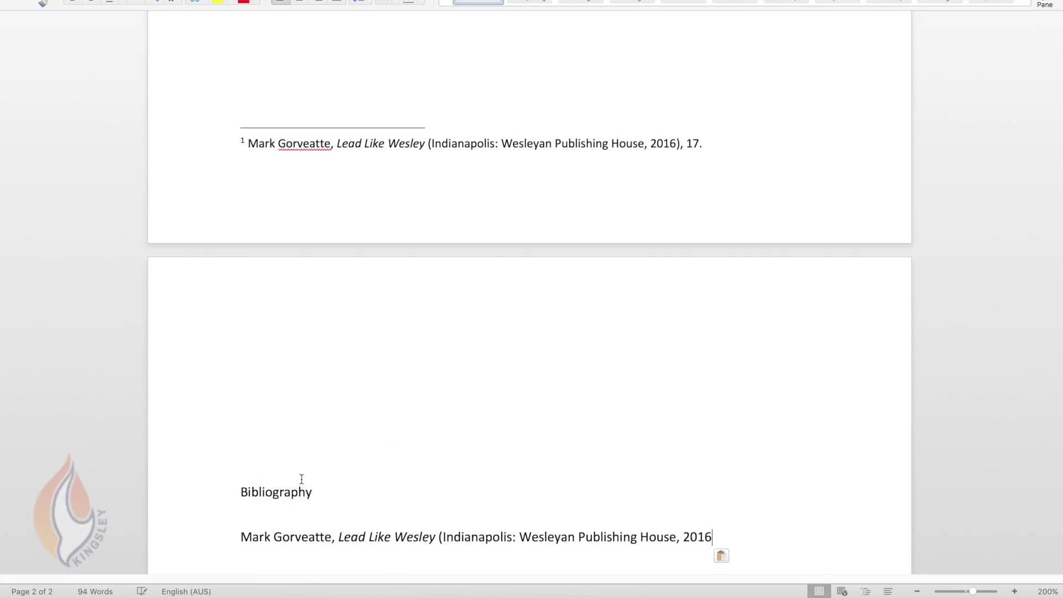
click(239, 536)
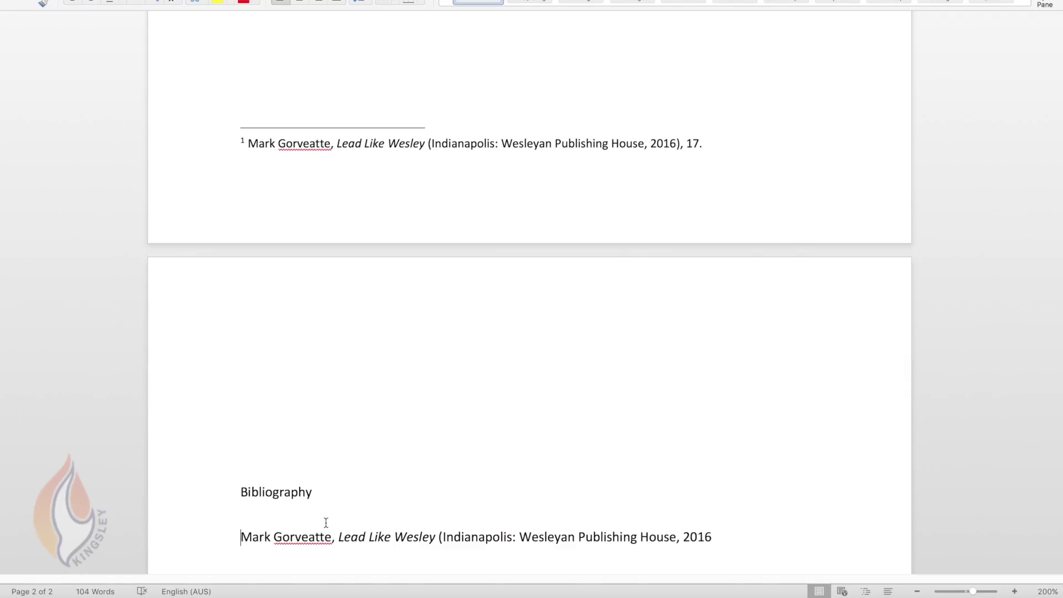
- Centre the Bibliography heading on page 2
drag(323, 491, 238, 493)
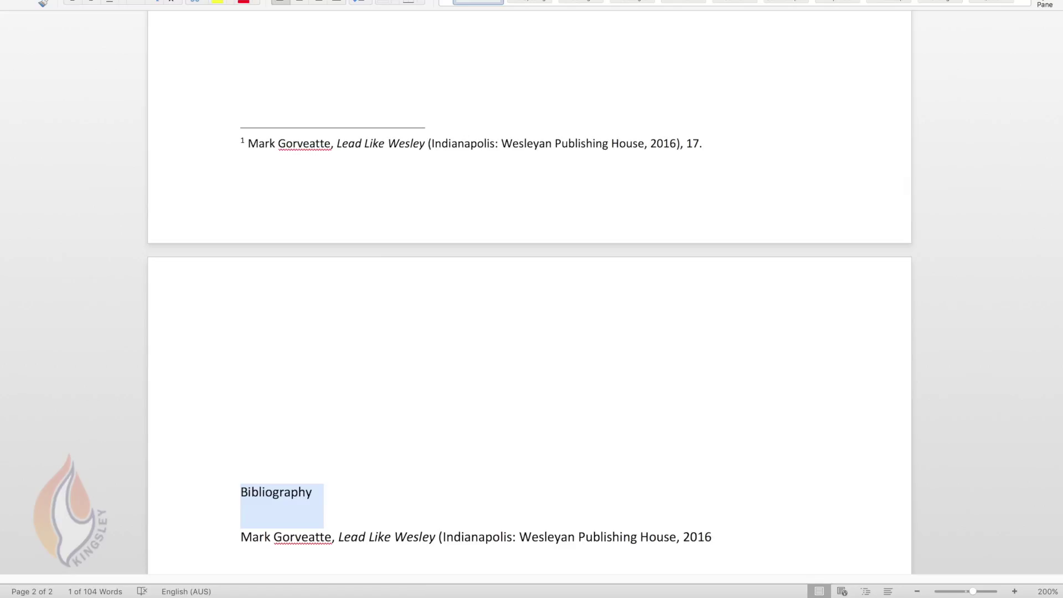
click(299, 1)
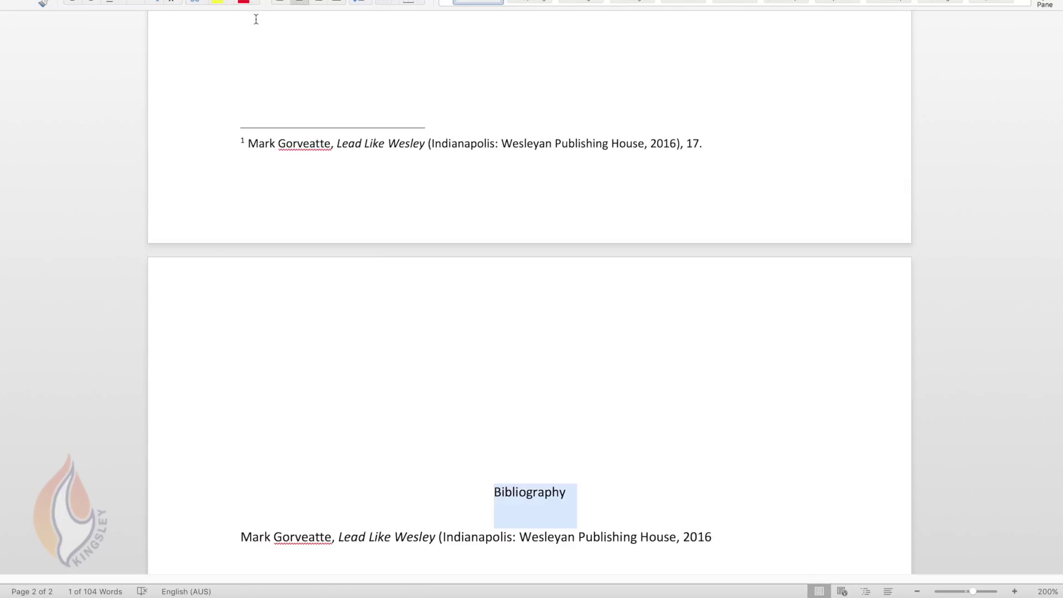
click(244, 538)
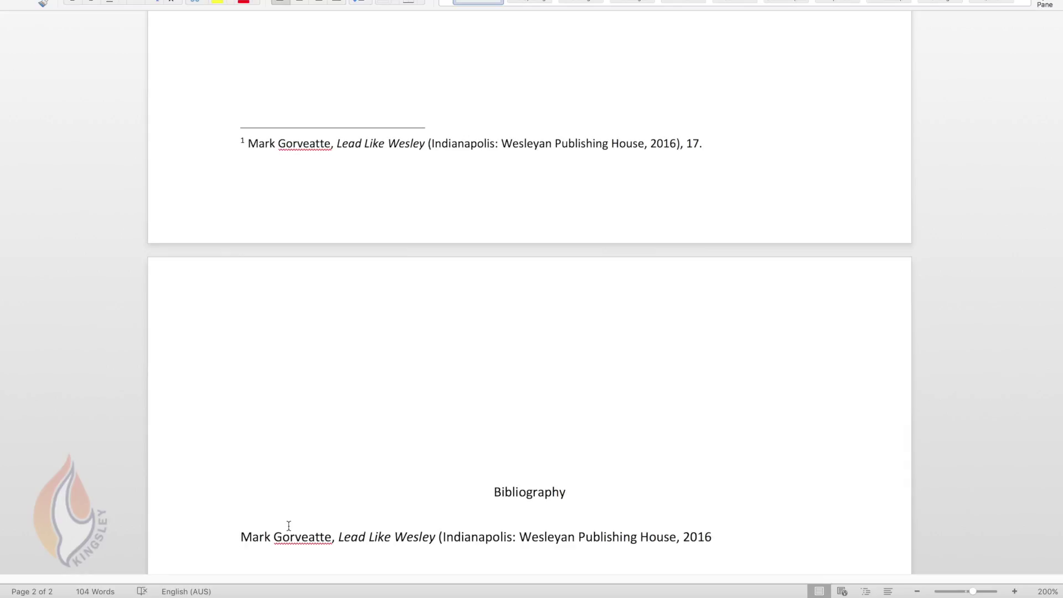
- Put the surname first by moving 'Mark' after Gorveatte, and left-align the entry
key(super+e)
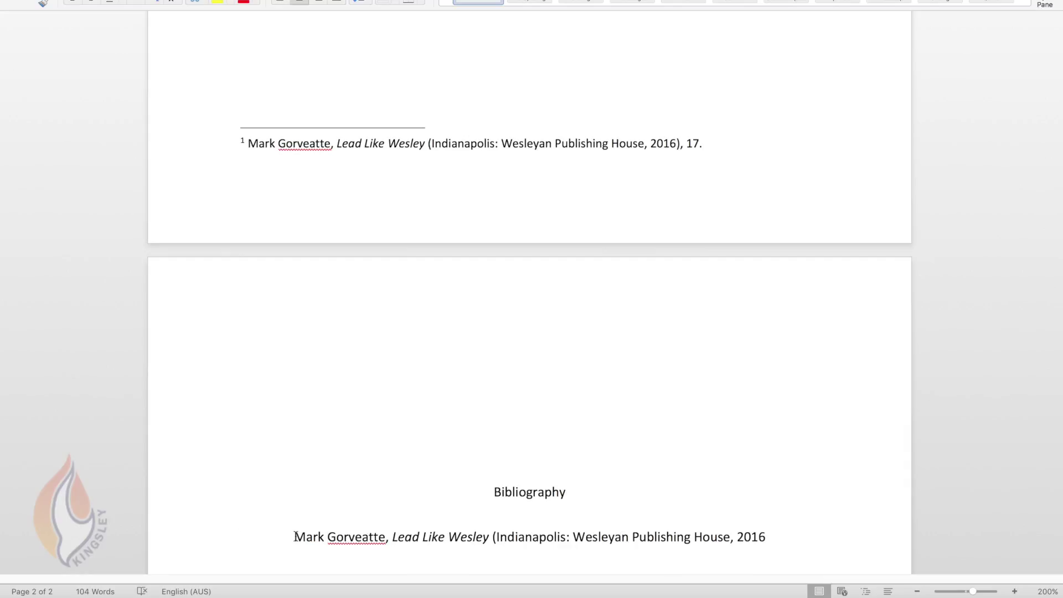
drag(295, 536, 310, 450)
right_click(308, 437)
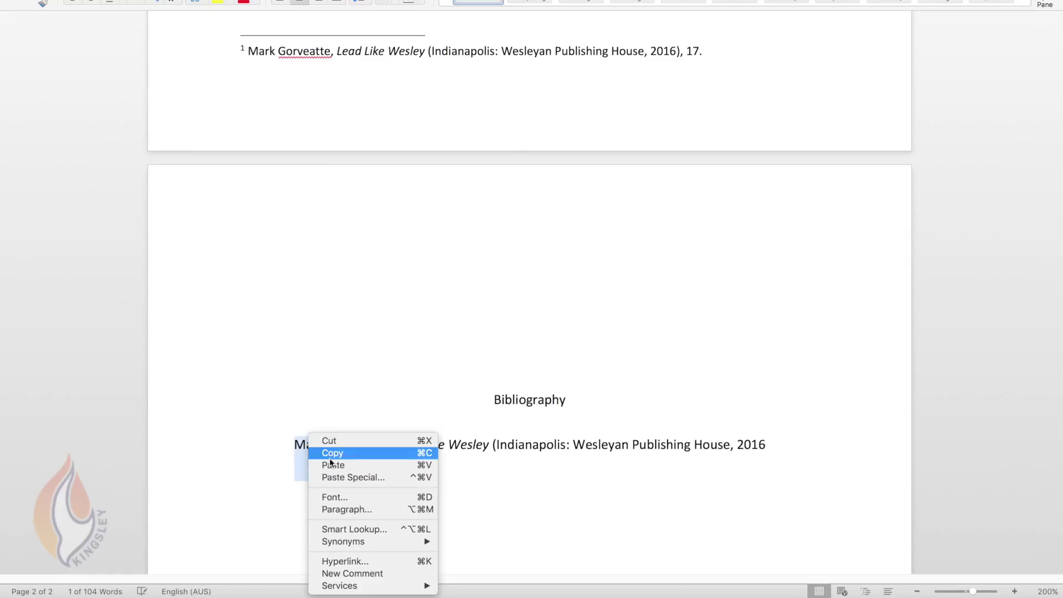
click(330, 440)
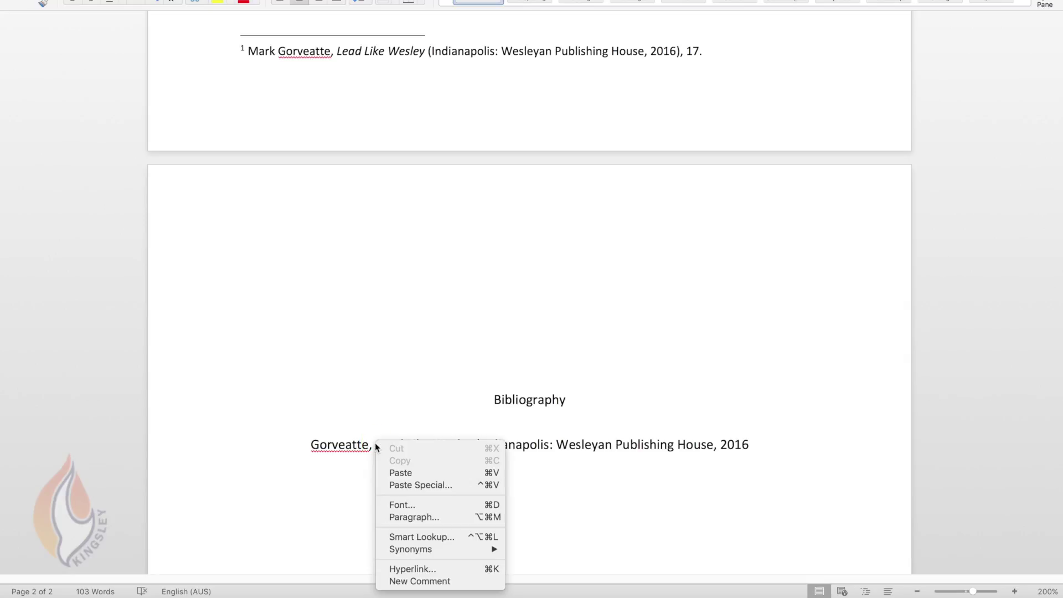
click(396, 472)
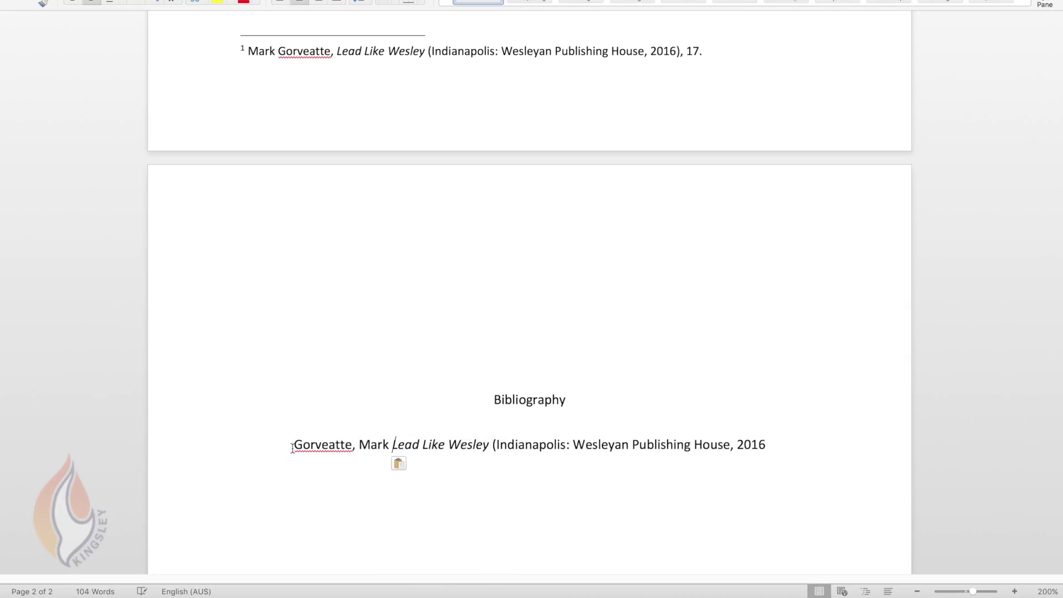
drag(293, 447, 764, 446)
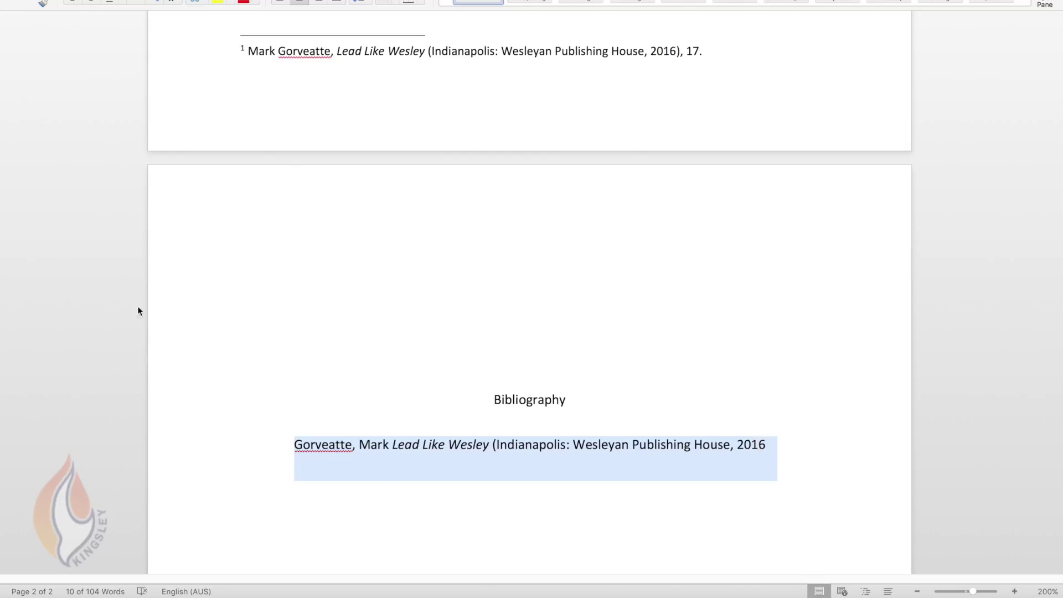
click(280, 4)
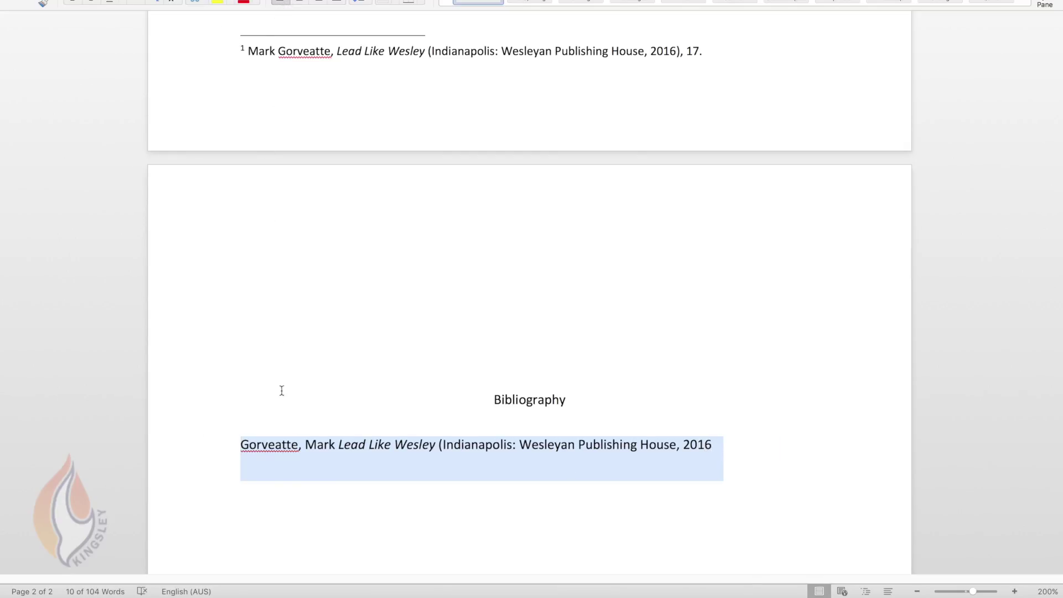
- Add periods after Mark, Lead Like Wesley and 2016, and delete the '(' before Indianapolis
click(753, 452)
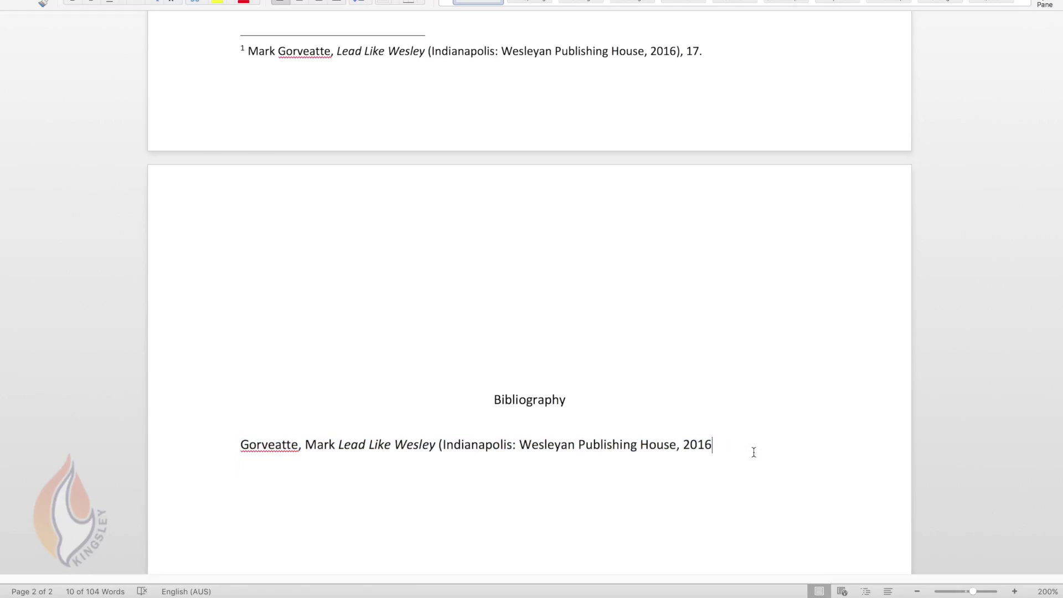
text(.)
click(334, 450)
text(.)
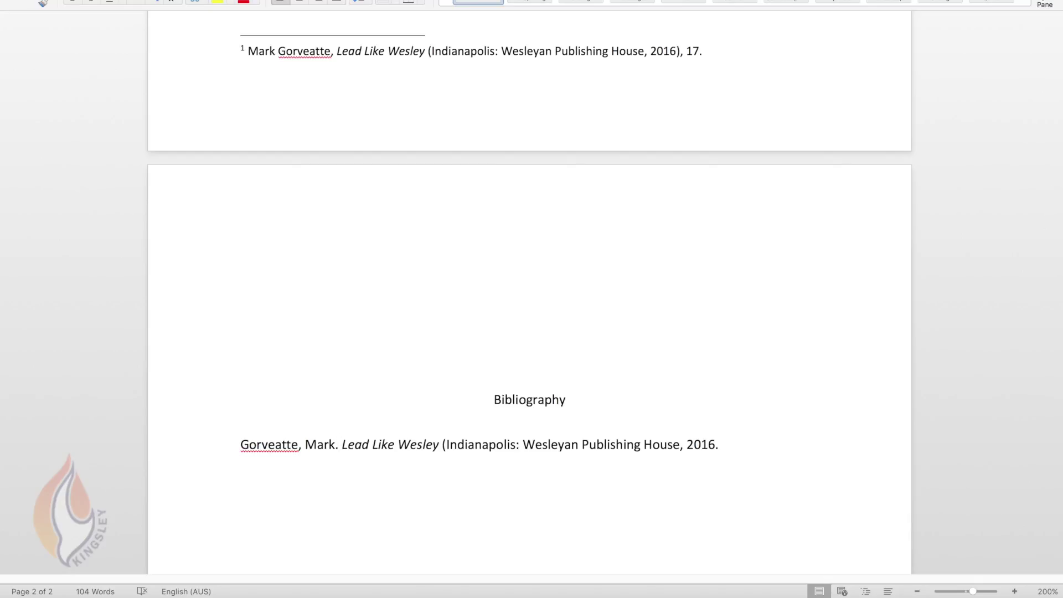
click(442, 445)
key(BackSpace)
text(.)
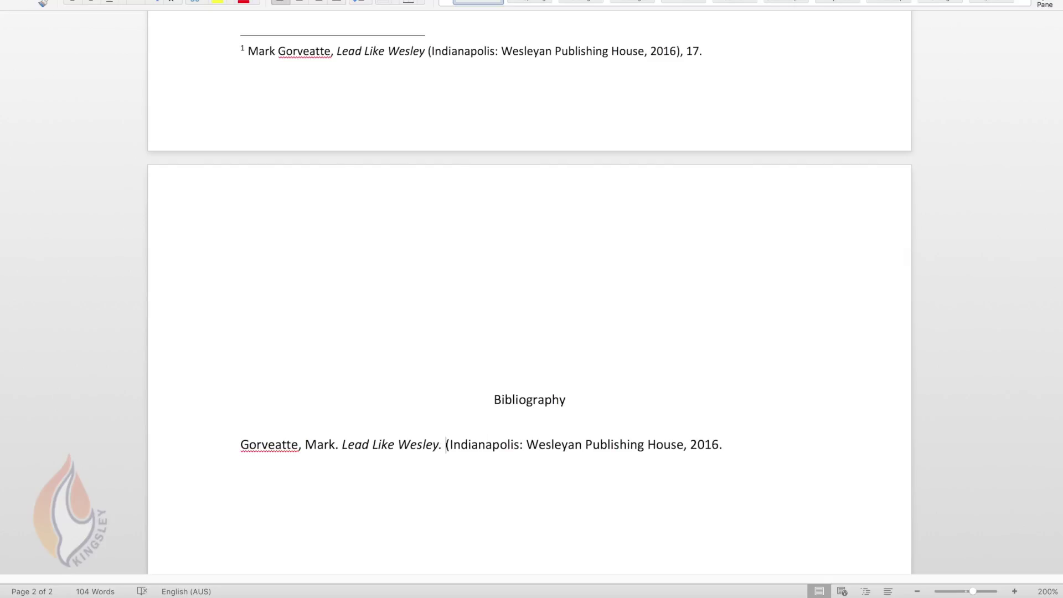
key(BackSpace)
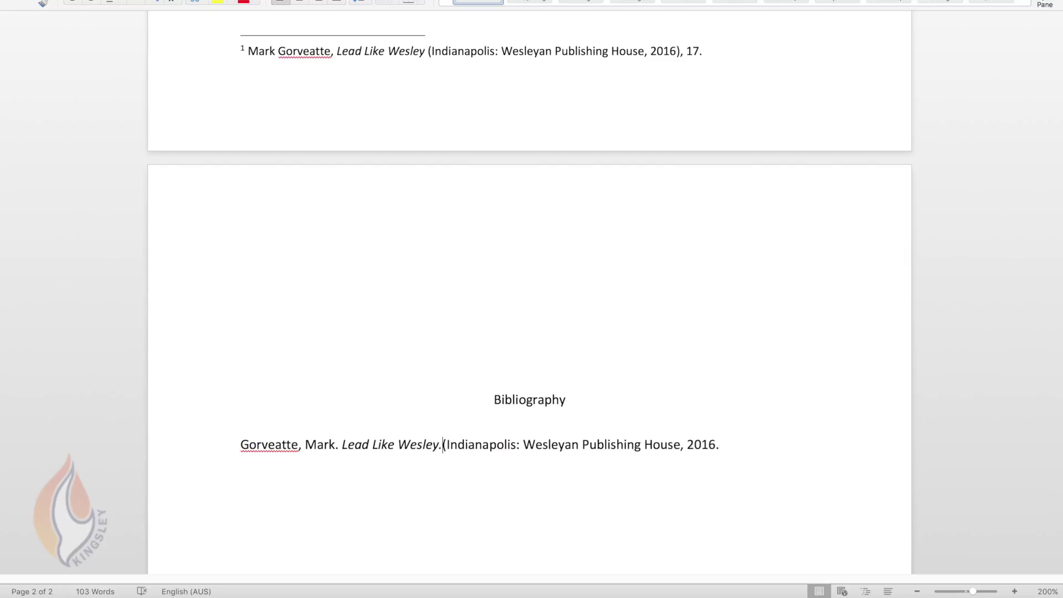
key(Delete)
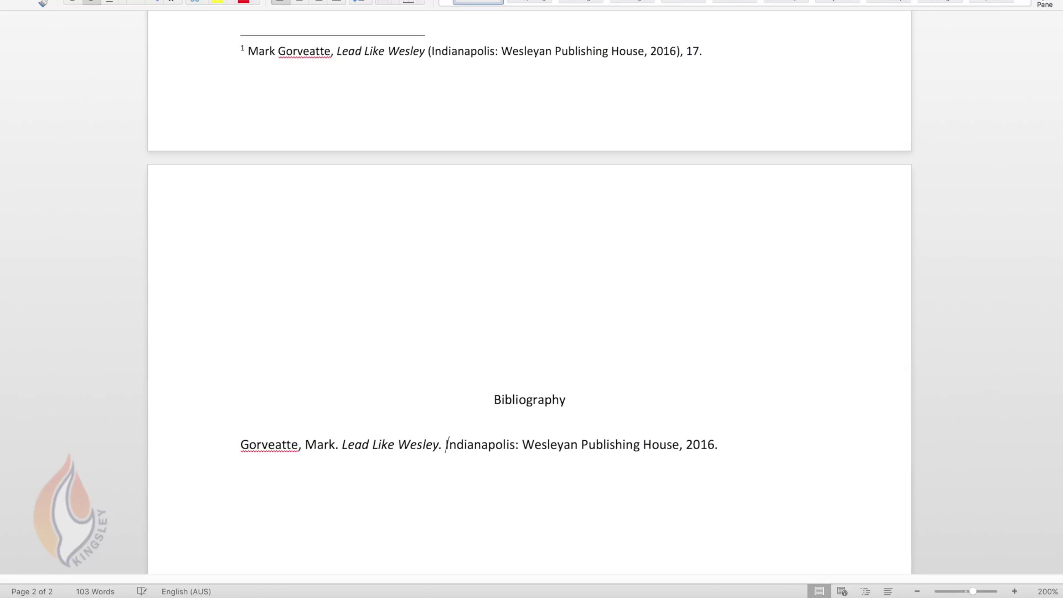
click(726, 442)
click(339, 446)
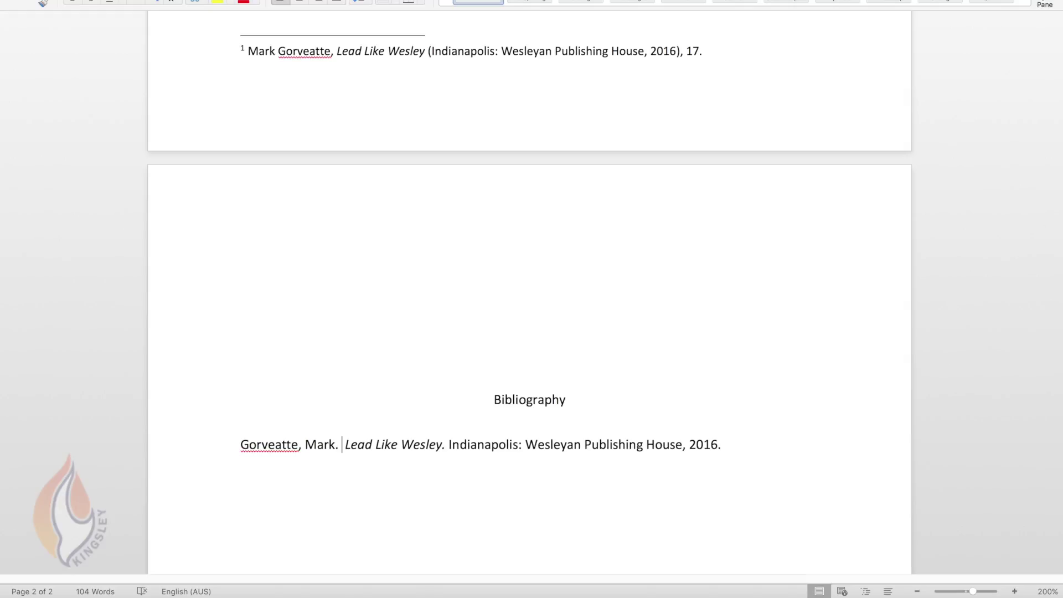
text(ed)
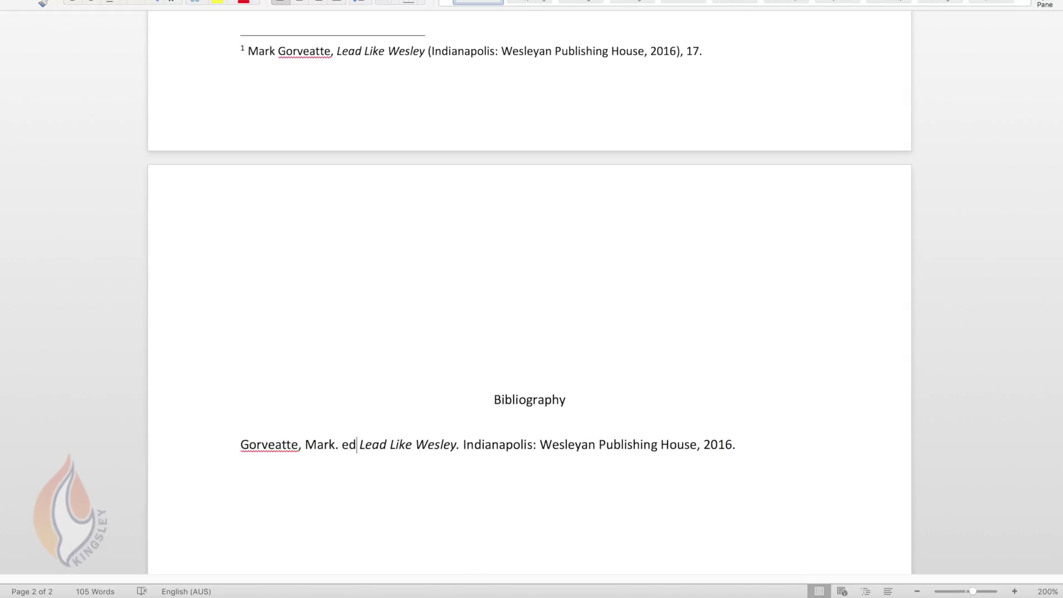
text(.,)
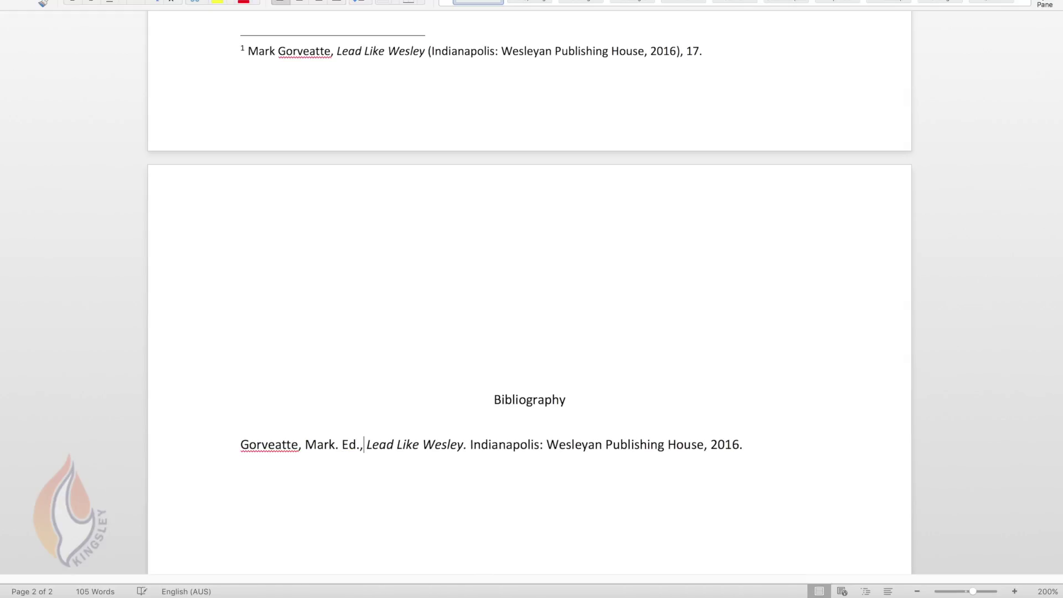
click(341, 445)
text(e)
key(BackSpace)
key(Delete)
text(e)
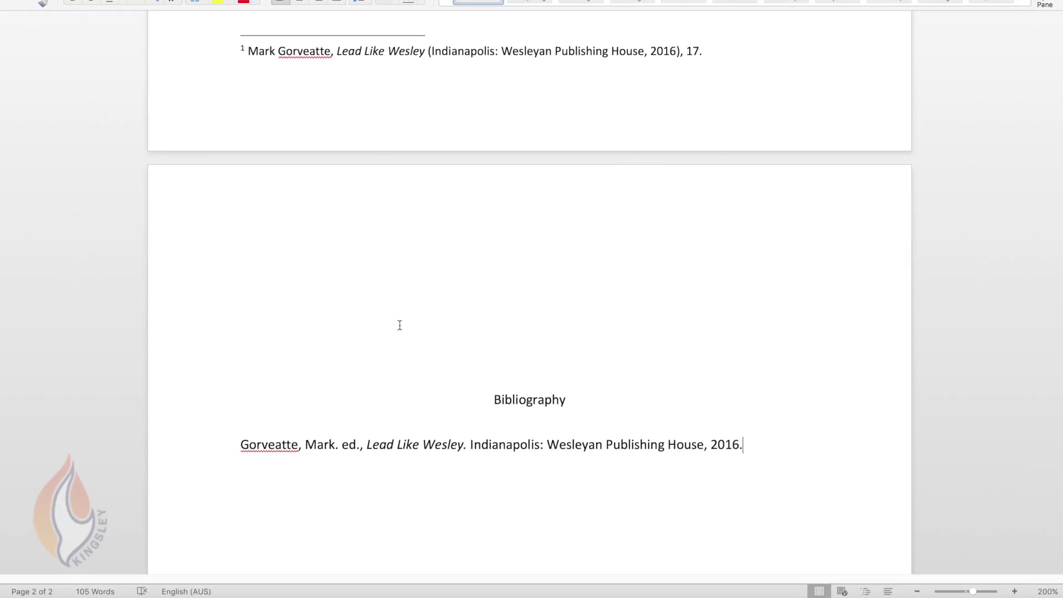
key(super+z)
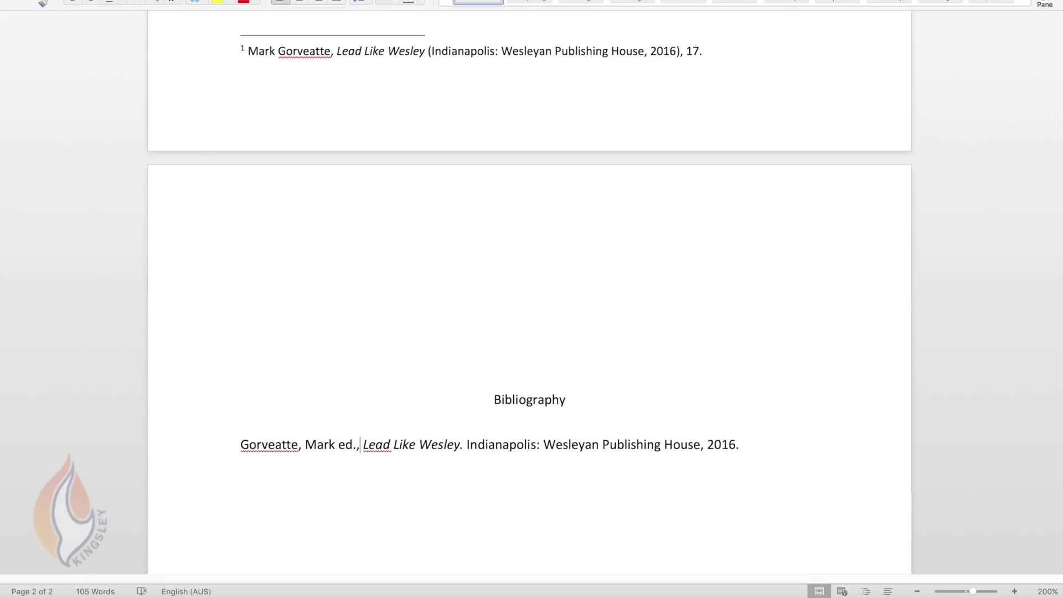
key(BackSpace)
key(BackSpace)
key(BackSpace)
key(BackSpace)
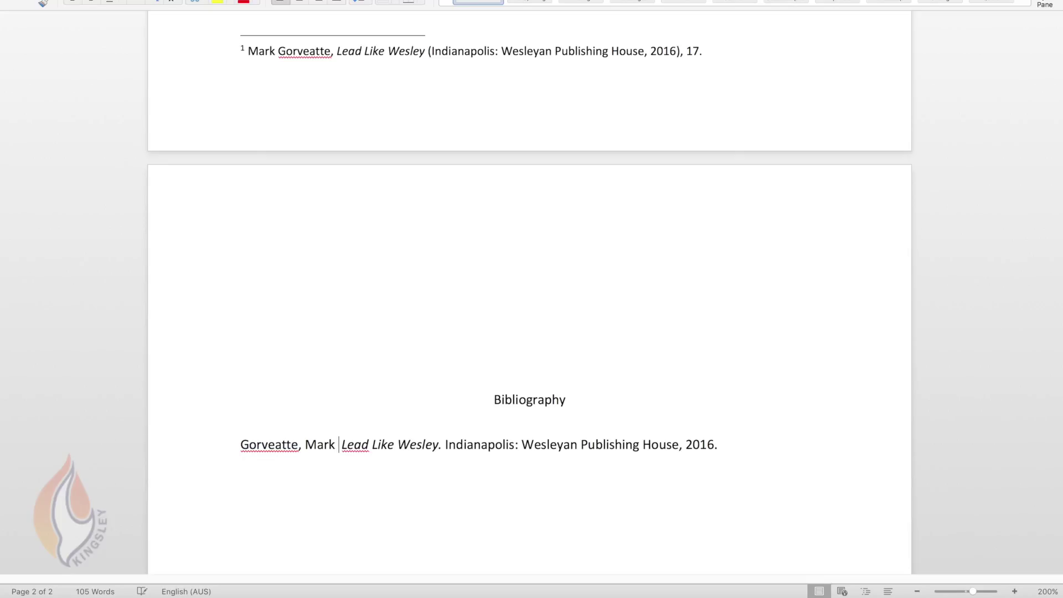
key(BackSpace)
text(.)
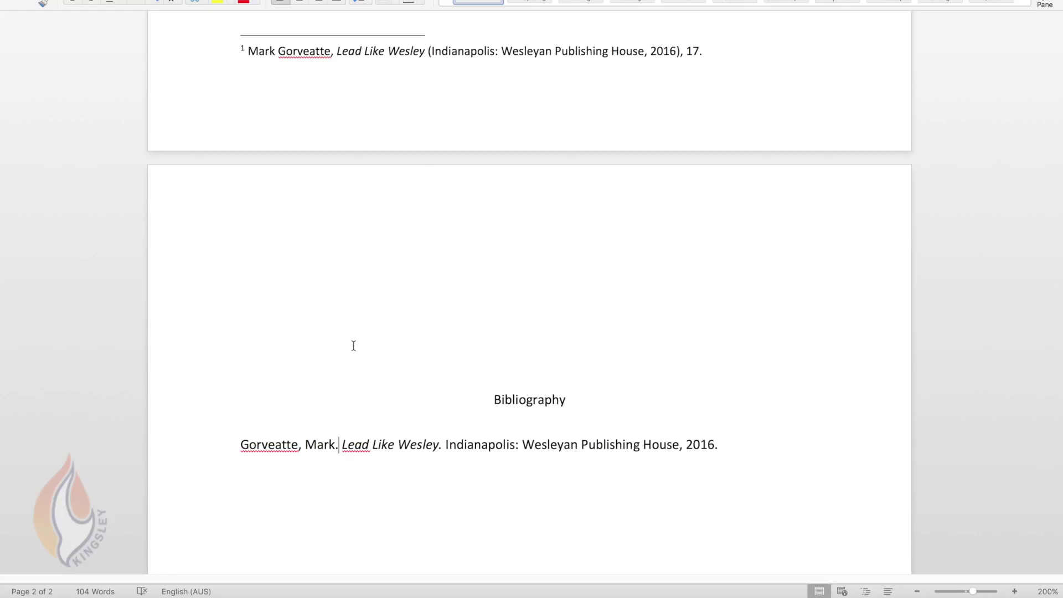
- Place the caret at the end of the text, with Word beside the Sermon 2 page
click(739, 445)
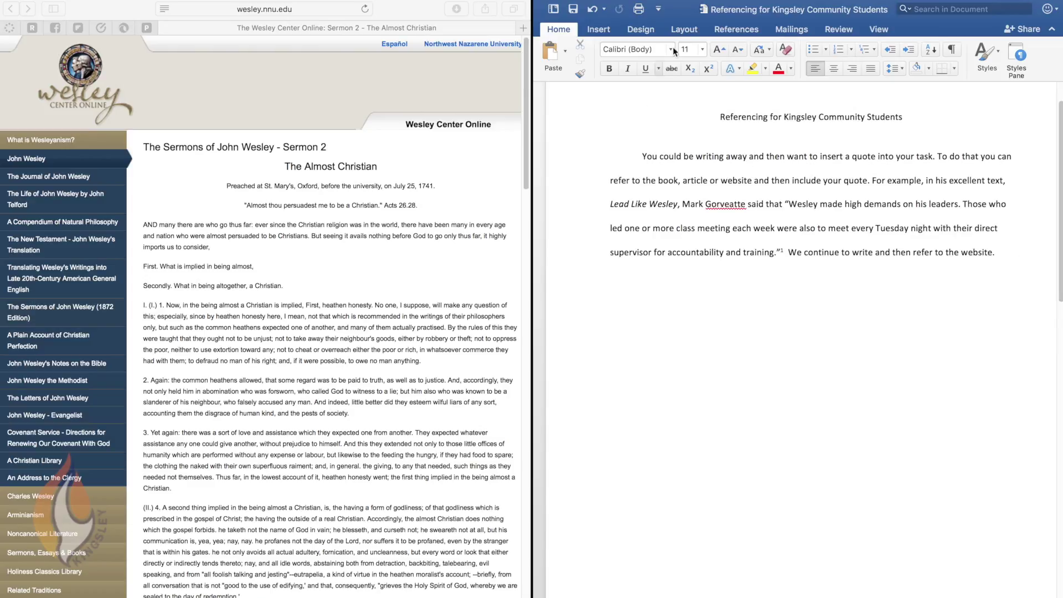
- Insert footnote 2 after the sentence ending 'refer to the website.'
click(737, 31)
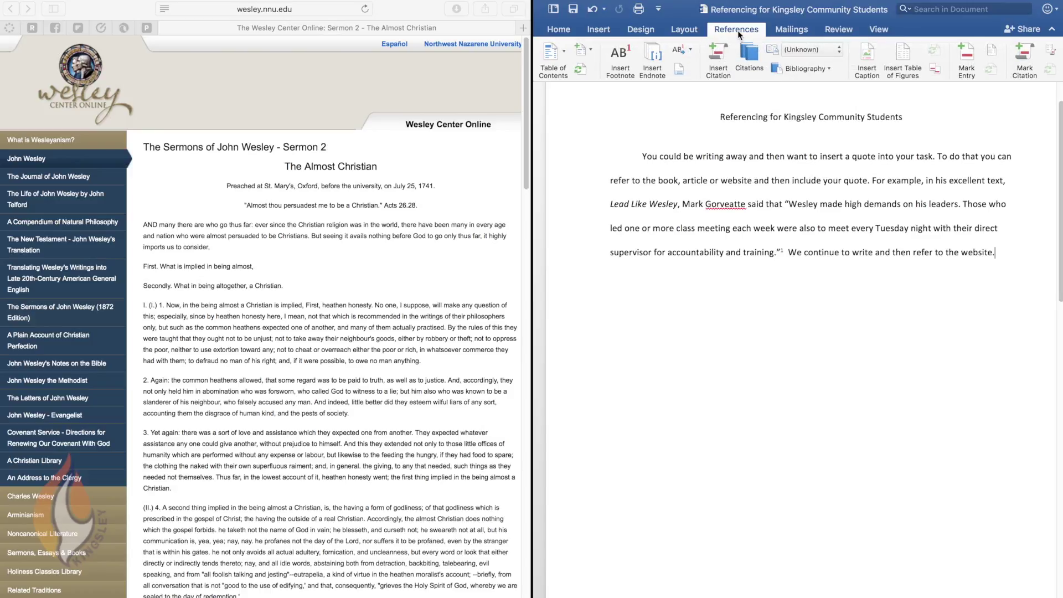
click(620, 62)
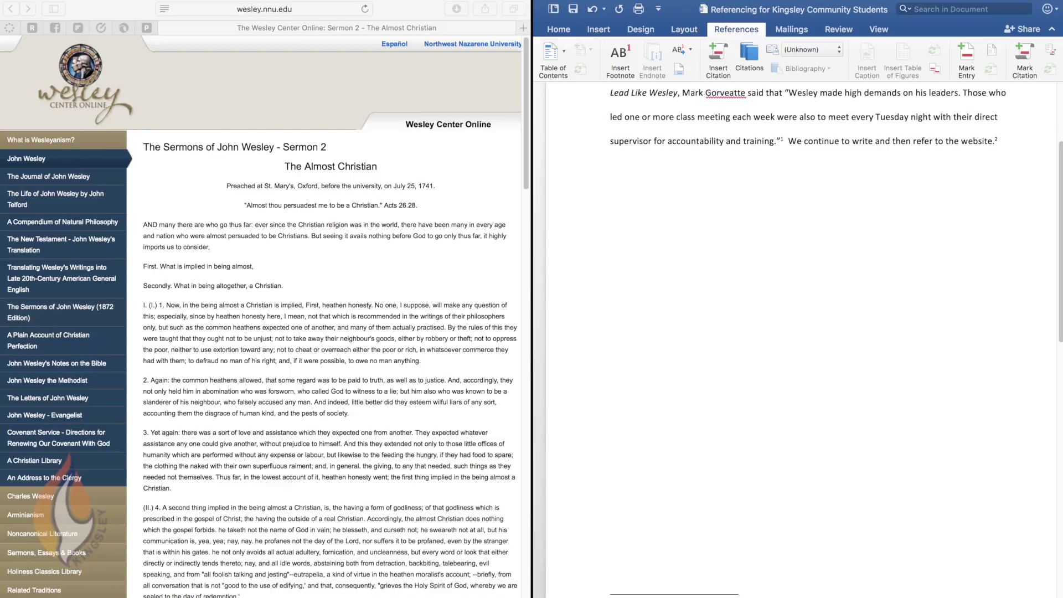
- Type 'John Wesley, "The Almost Christian," The Sermons of John Wesley,' into footnote 2
text(John )
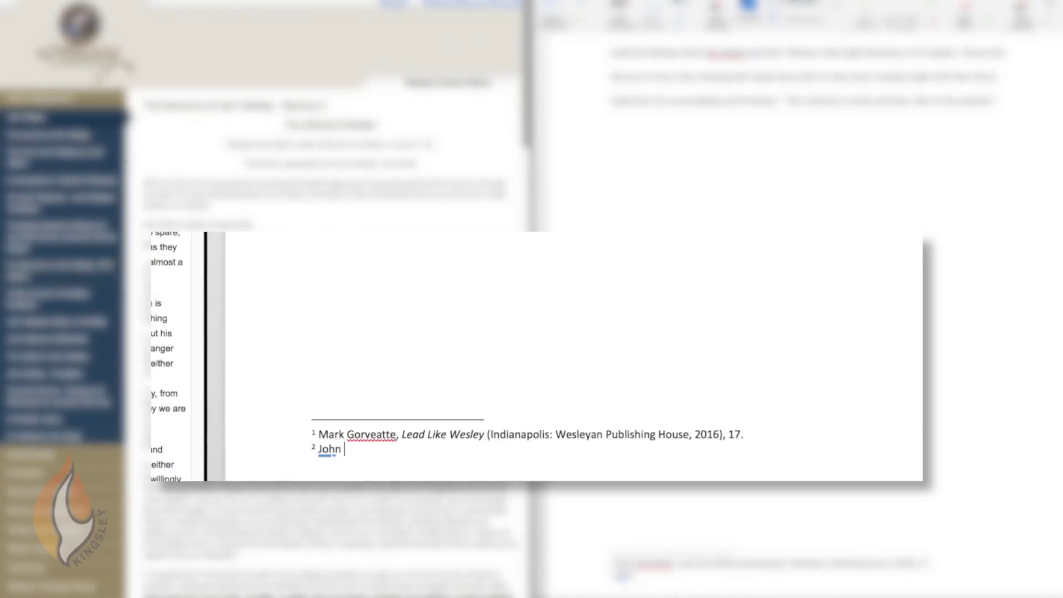
text(Wesley)
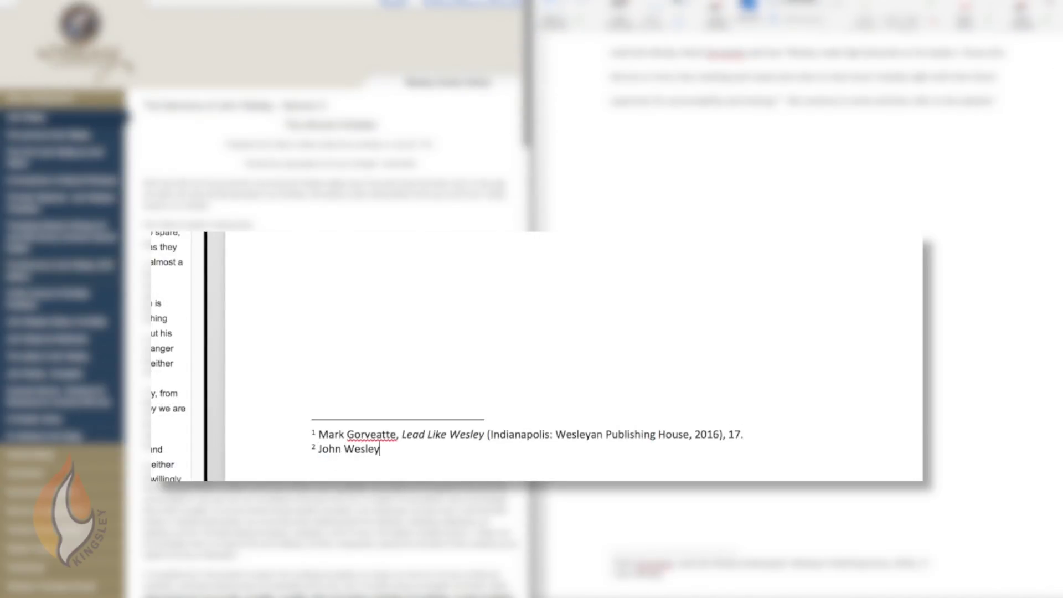
text(, “)
text(The Almo)
text(st )
text(Christi)
text(an)
text(,")
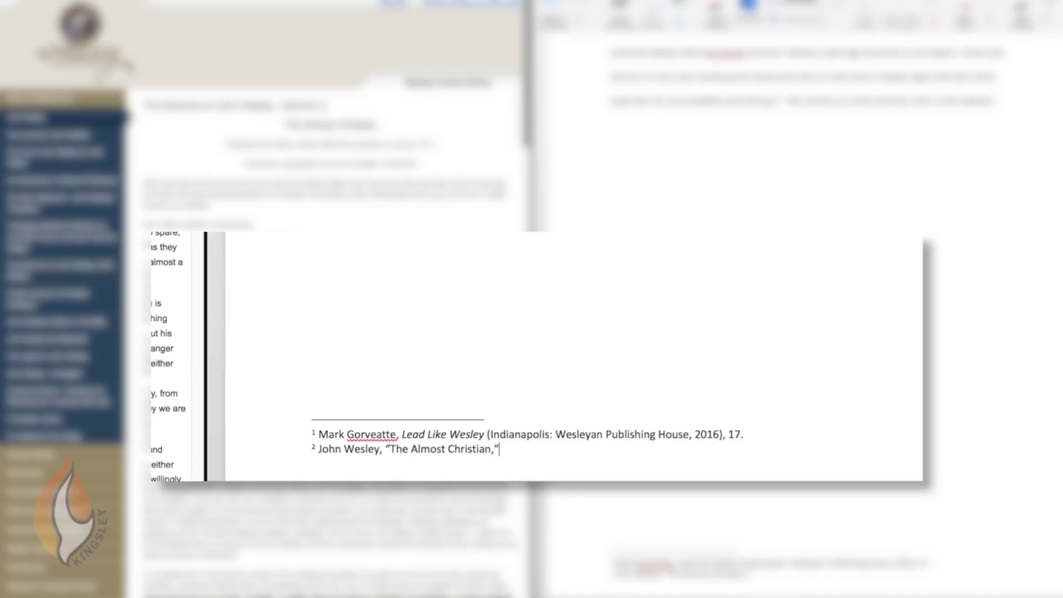
text( The Sermons of John Wesley,)
drag(501, 449, 643, 449)
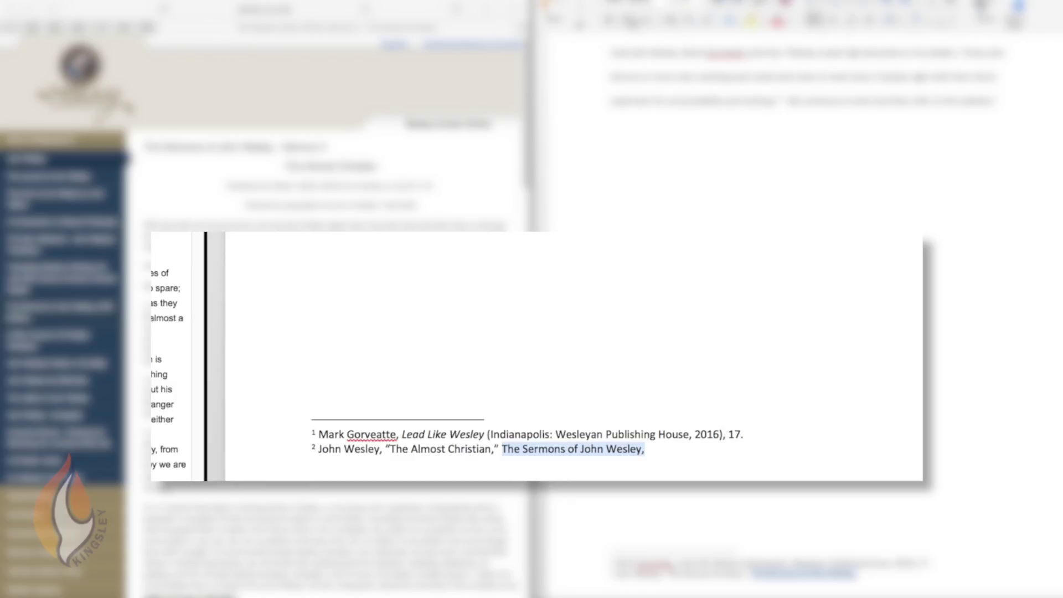
- Italicise The Sermons of John Wesley, then paste the sermon's web address and a comma
key(ctrl+i)
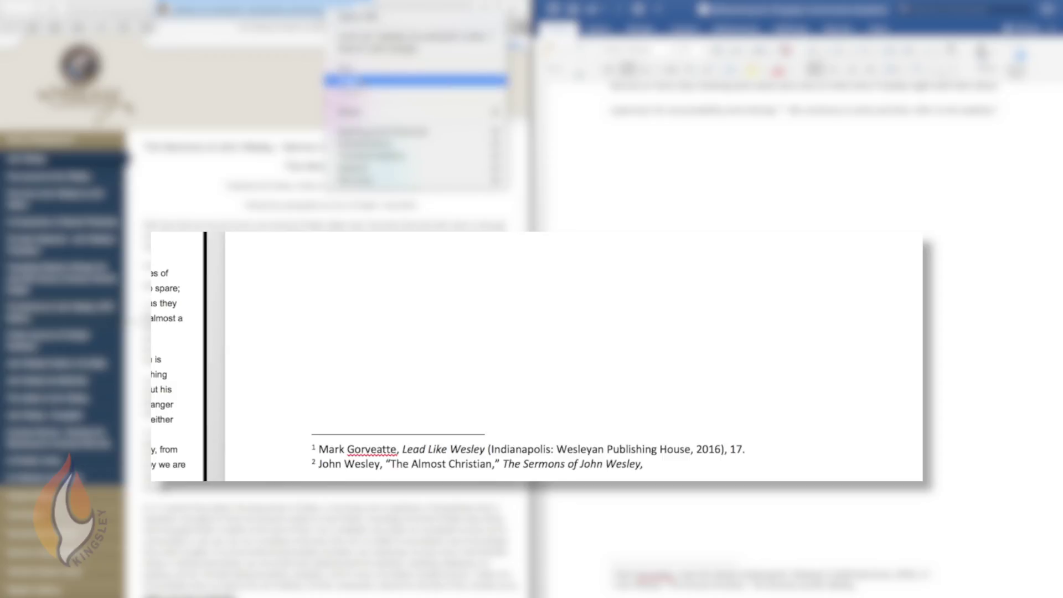
right_click(652, 468)
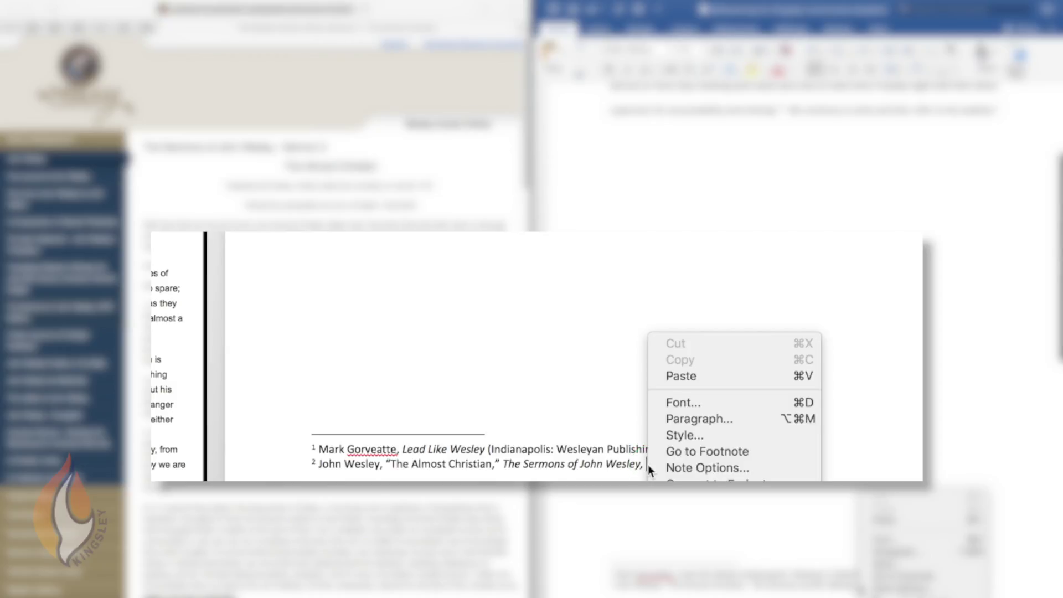
click(706, 375)
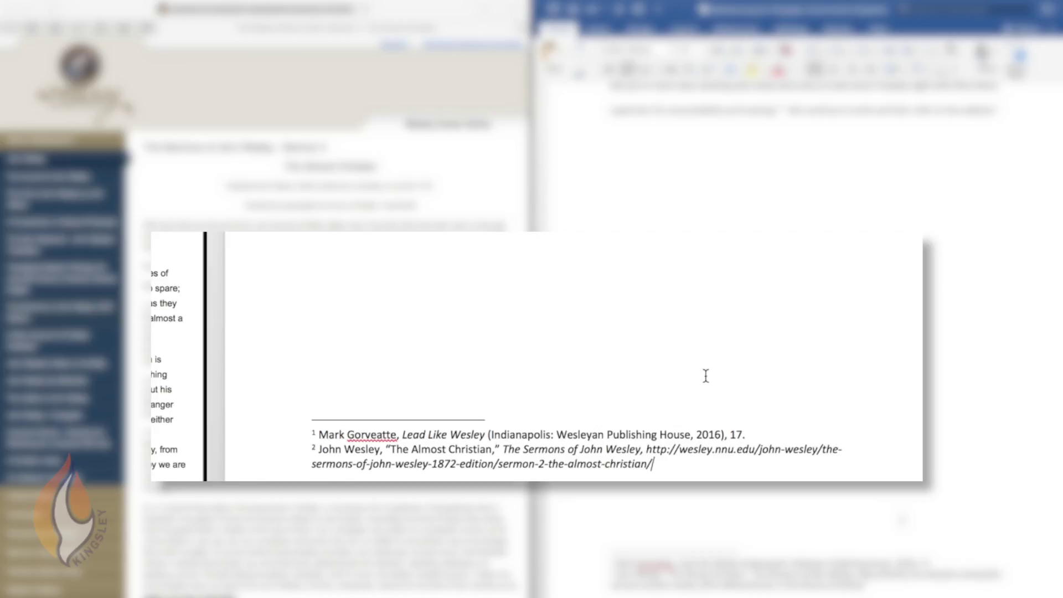
text(,)
- End footnote 2 with 'para. 1.', un-italicize its web address, and paste the Wesley citation into the Bibliography
text(pa)
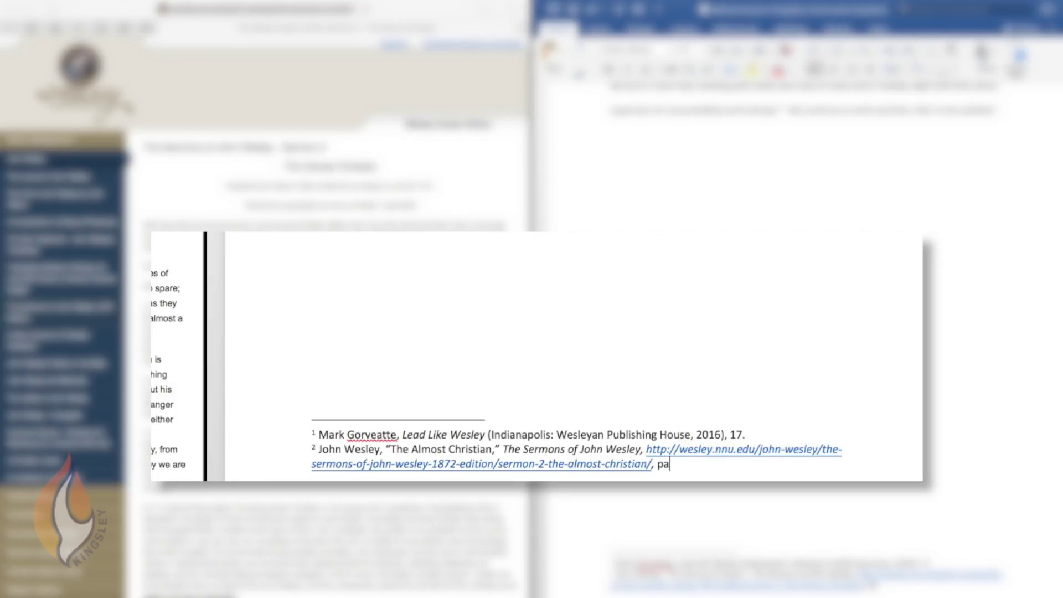
text(ra. 1.)
click(644, 449)
drag(644, 449, 651, 465)
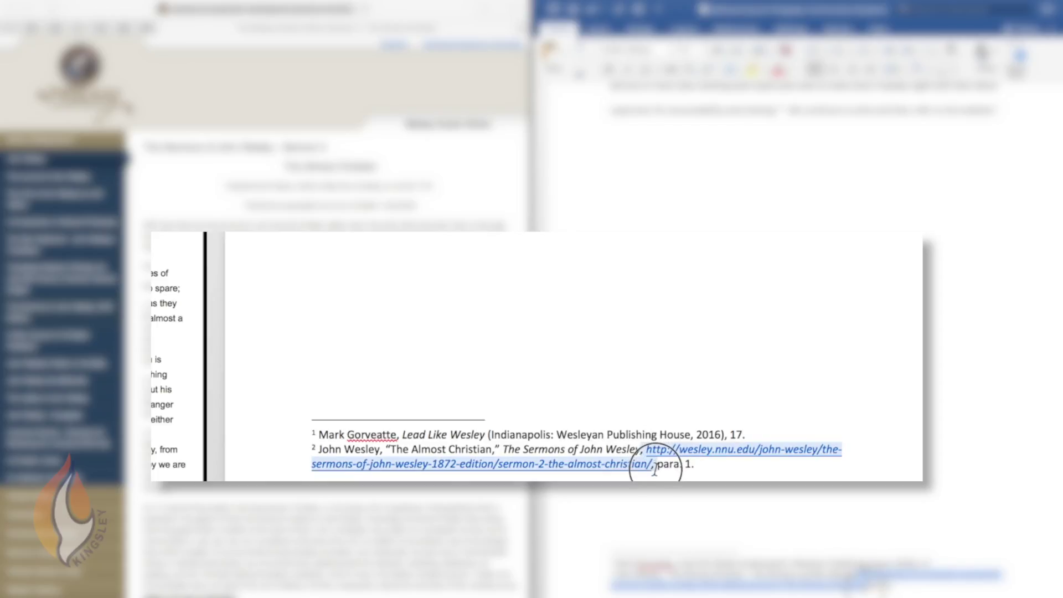
key(super+i)
click(704, 464)
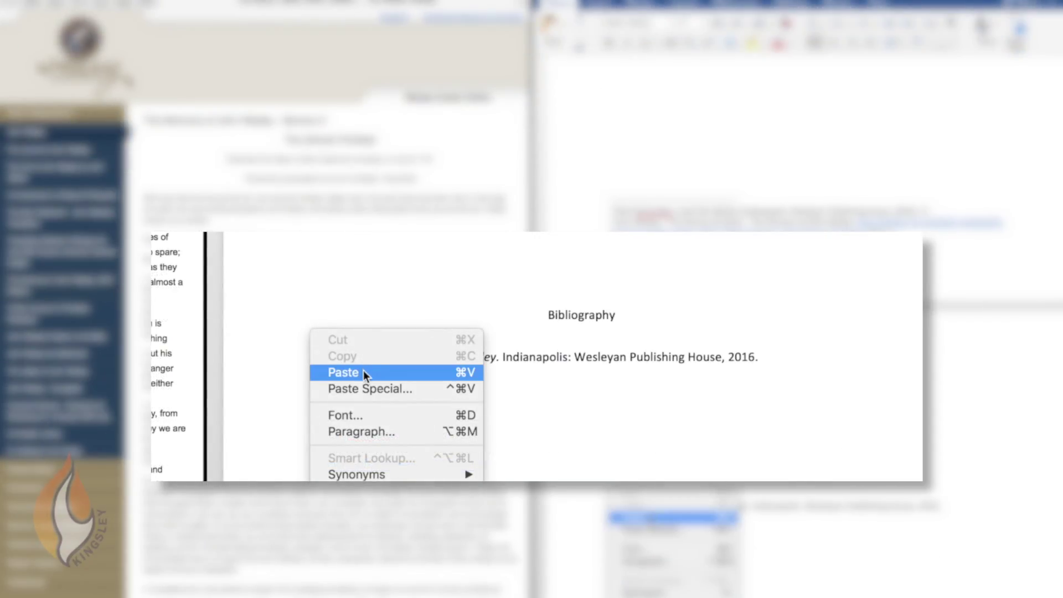
click(363, 370)
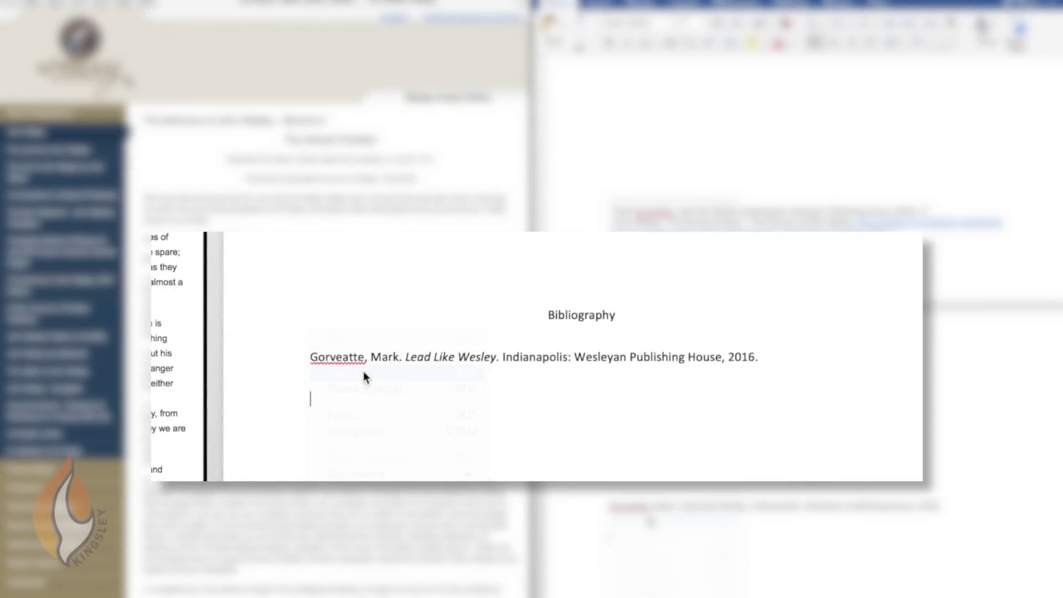
- Move the surname Wesley to the start of the bibliography entry
drag(383, 399, 343, 397)
right_click(344, 397)
click(393, 320)
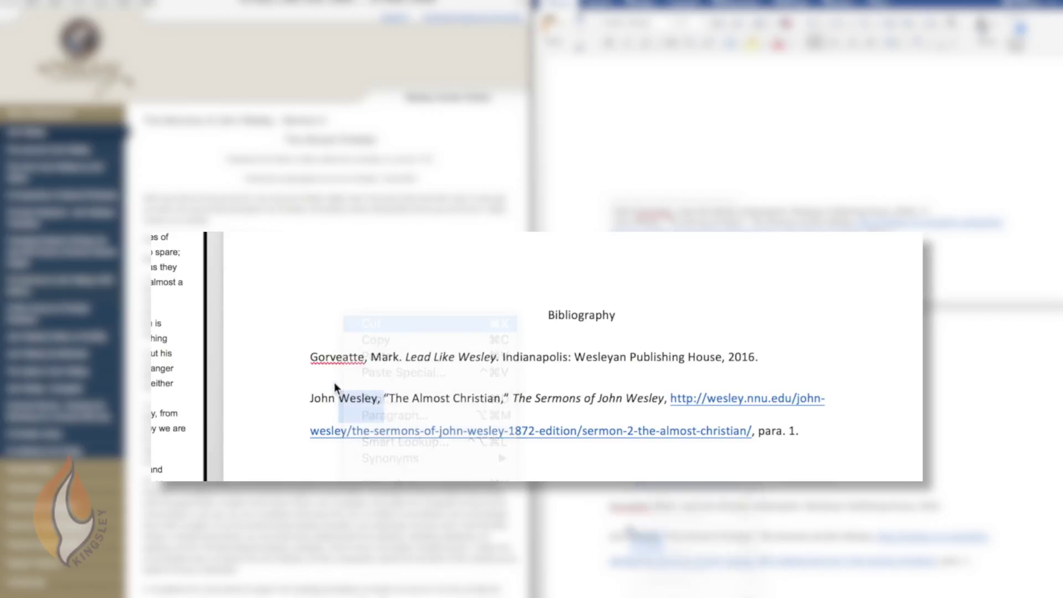
right_click(308, 399)
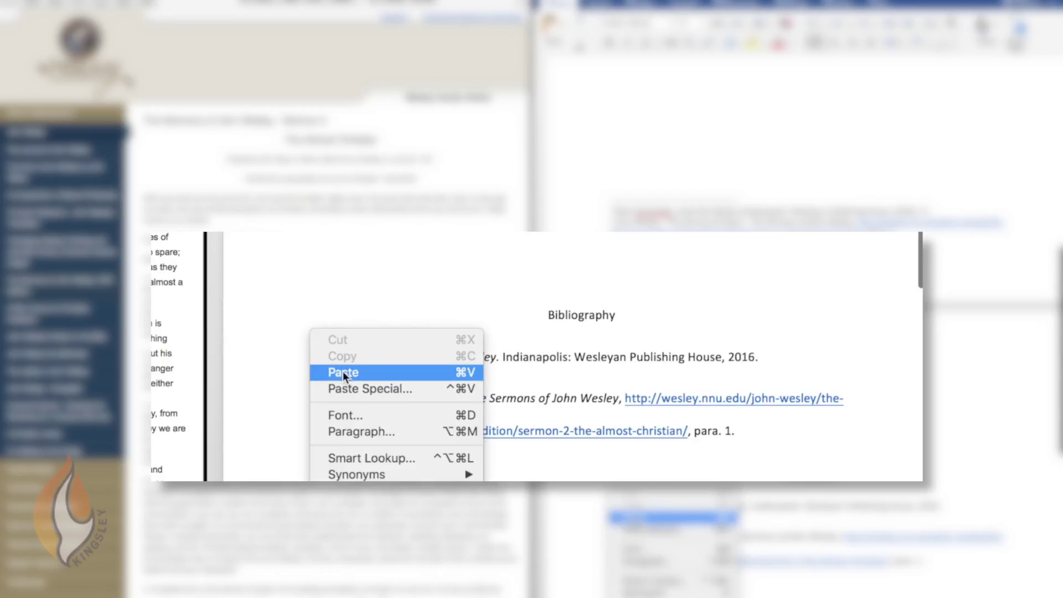
click(348, 371)
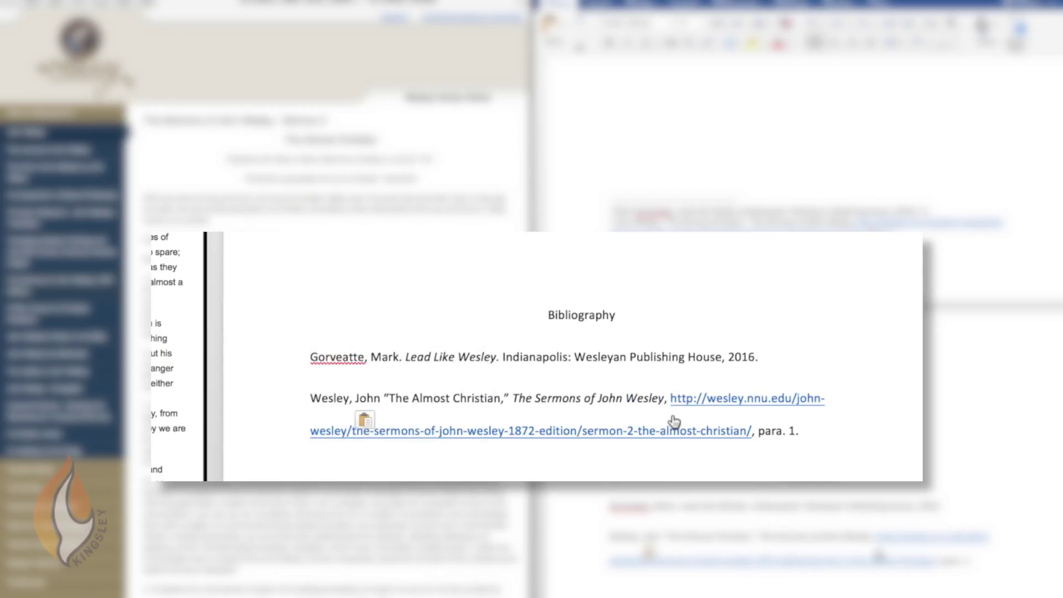
- Remove 'para. 1.' so the entry ends at the web address with a period
drag(801, 432, 759, 436)
key(BackSpace)
key(BackSpace)
key(BackSpace)
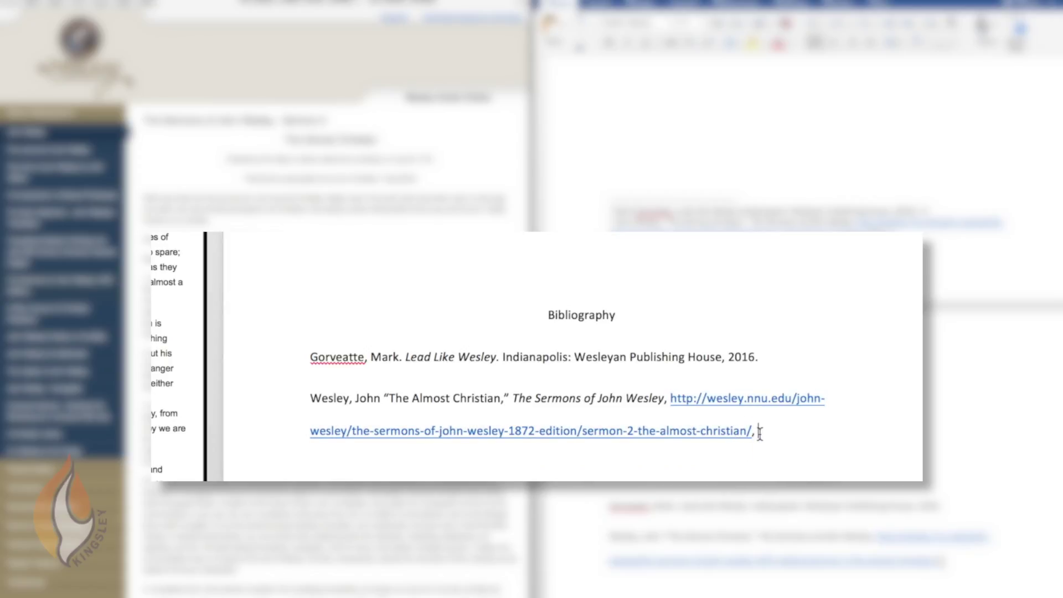
text(.)
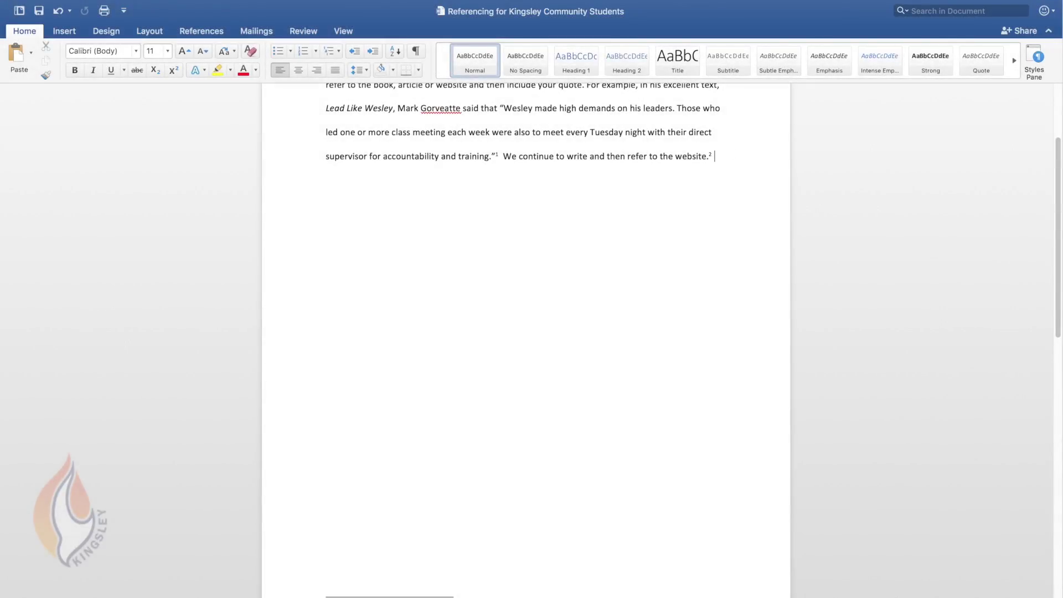
- Undo the last edit and type 'Continue to write and add a subsequent text' after the website sentence
key(super+z)
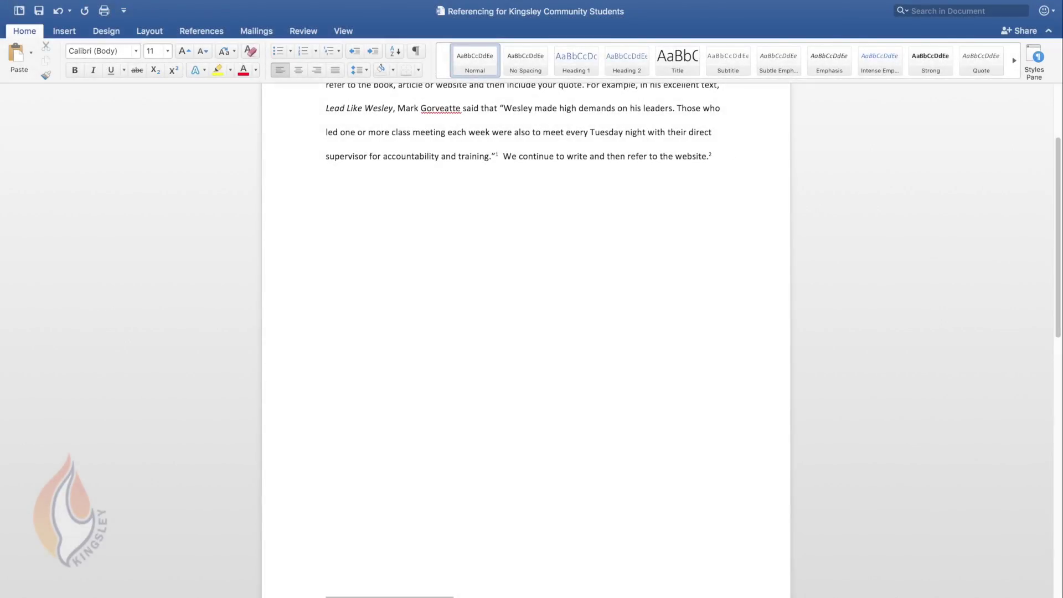
text(Continue to)
text(write and add a subse)
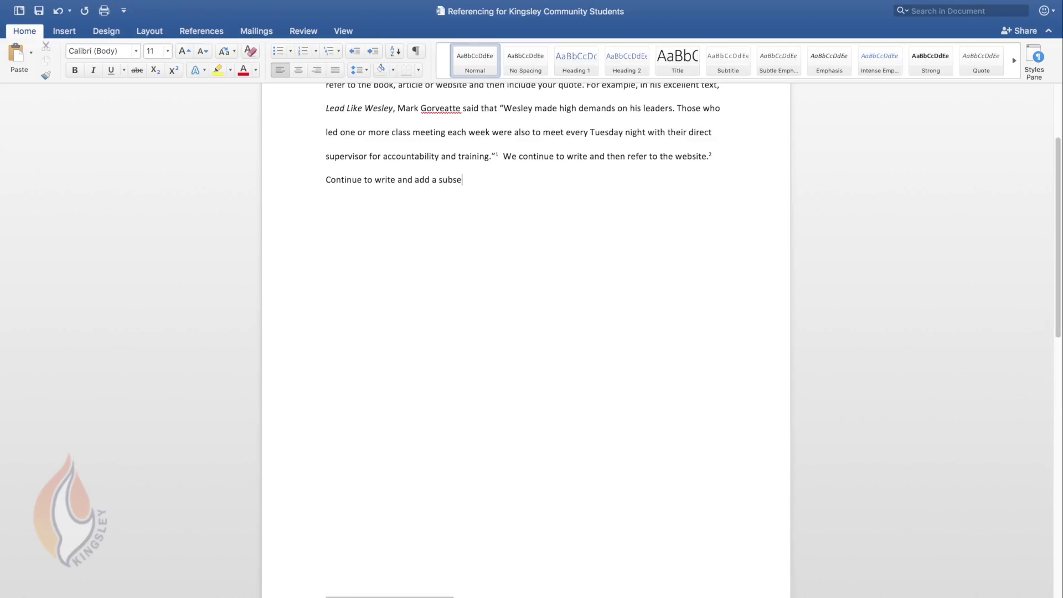
text(quent text.)
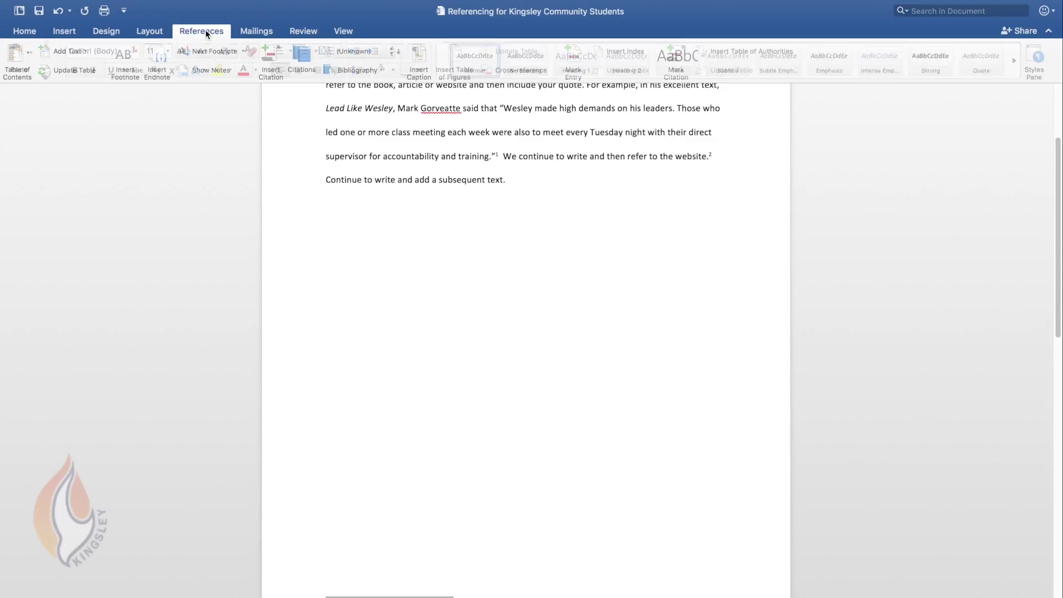
- Insert footnote 3 reading 'Gorveatte, Lead Like Wesley, 23.', reusing the author and title from footnote 1
click(127, 62)
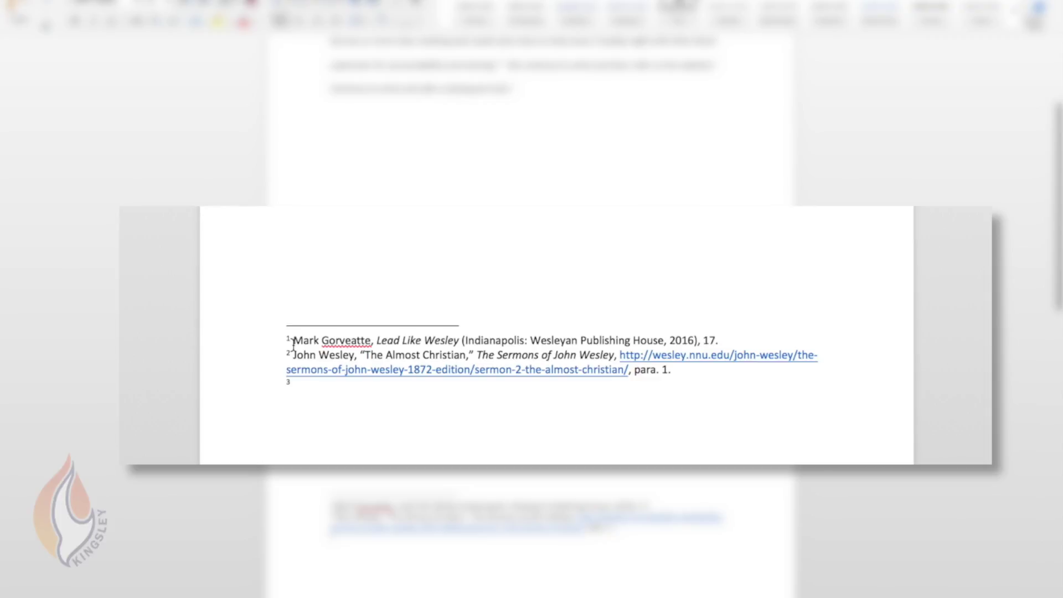
drag(322, 340, 459, 340)
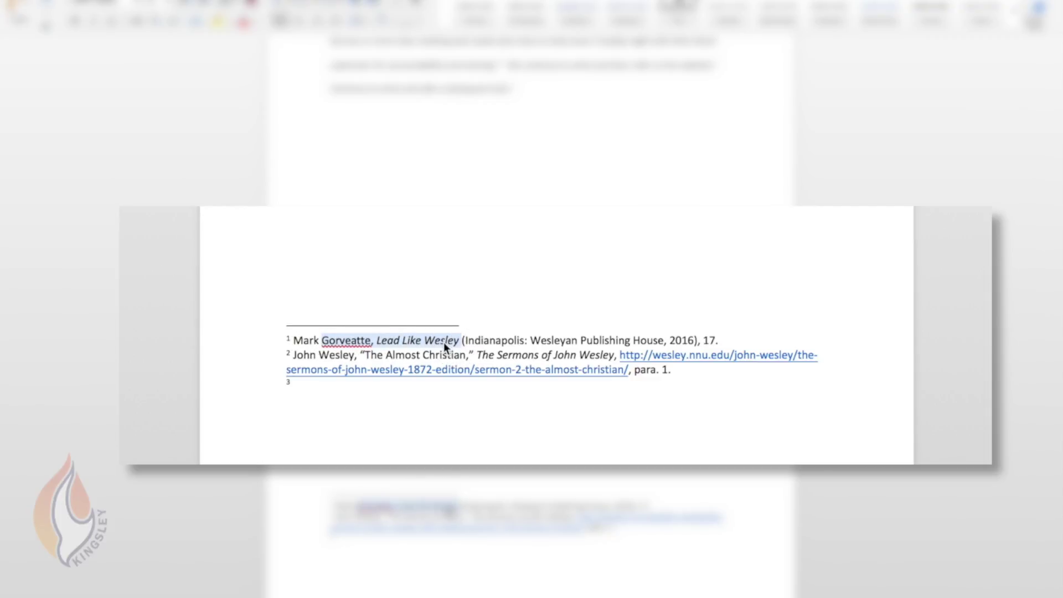
right_click(443, 342)
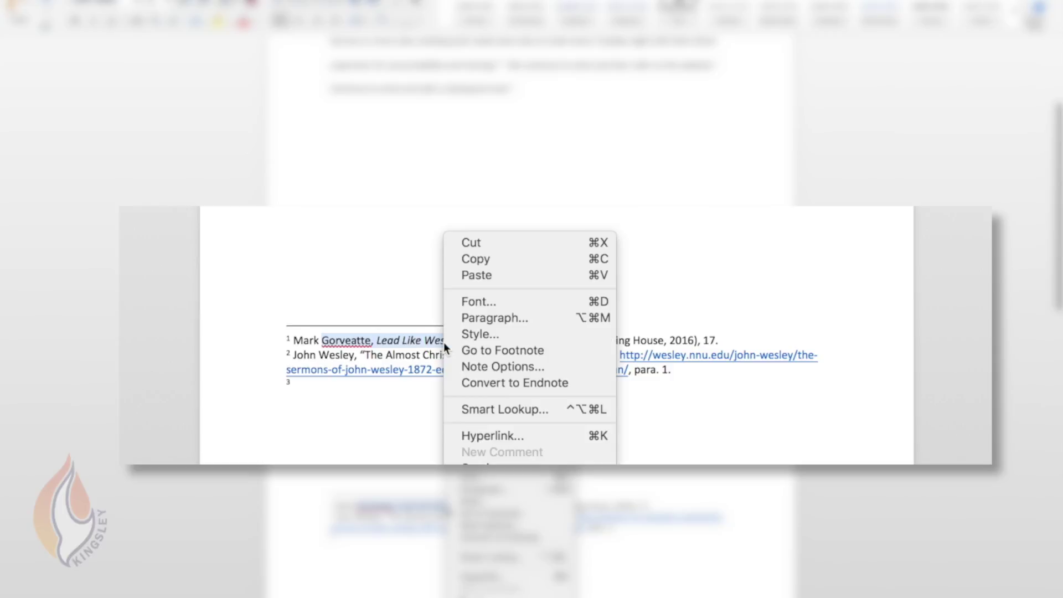
click(522, 259)
click(313, 386)
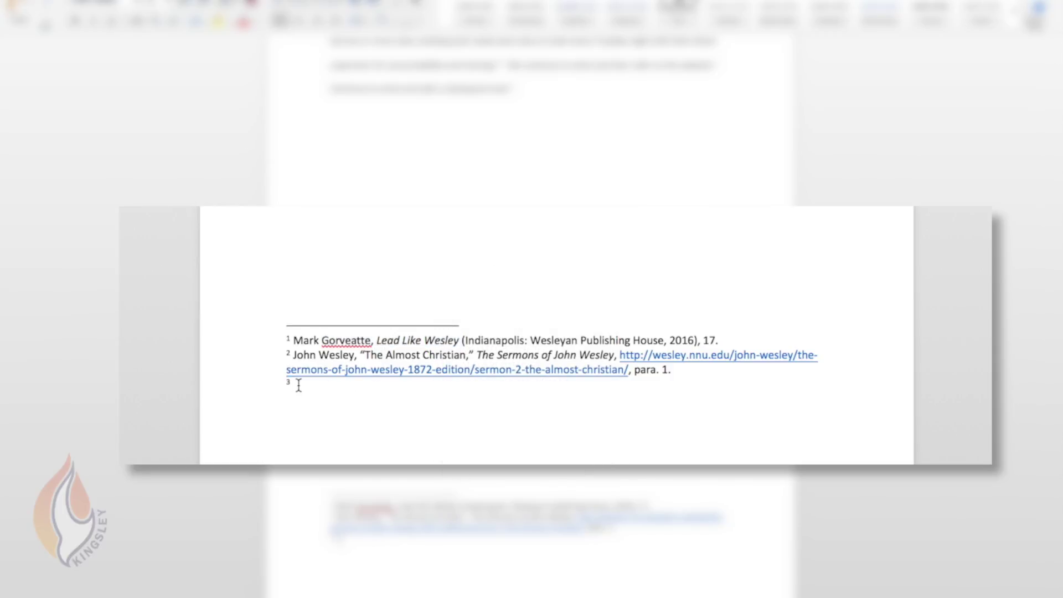
right_click(298, 386)
click(357, 293)
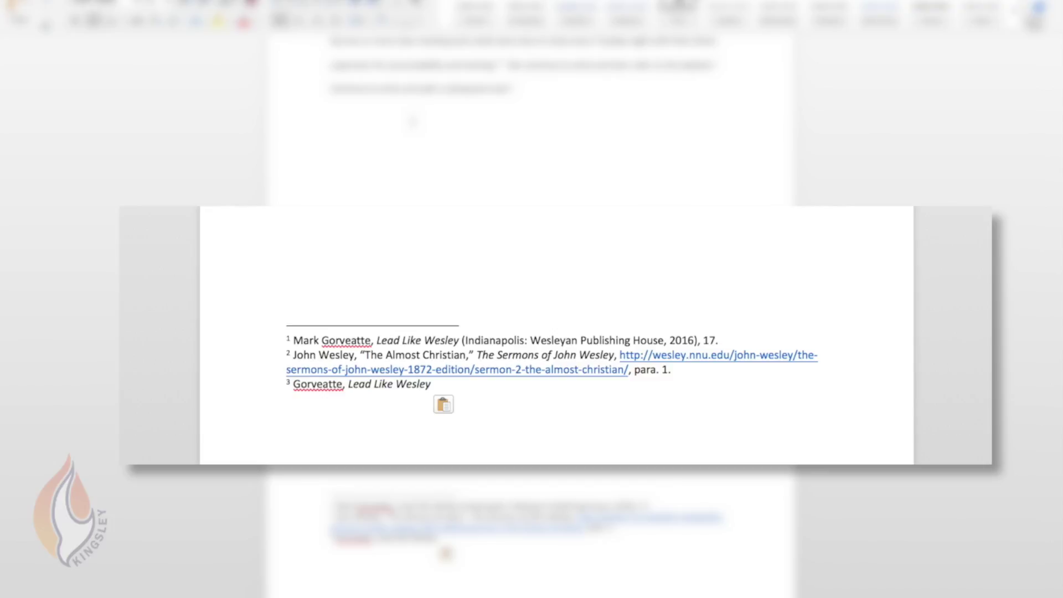
key(Escape)
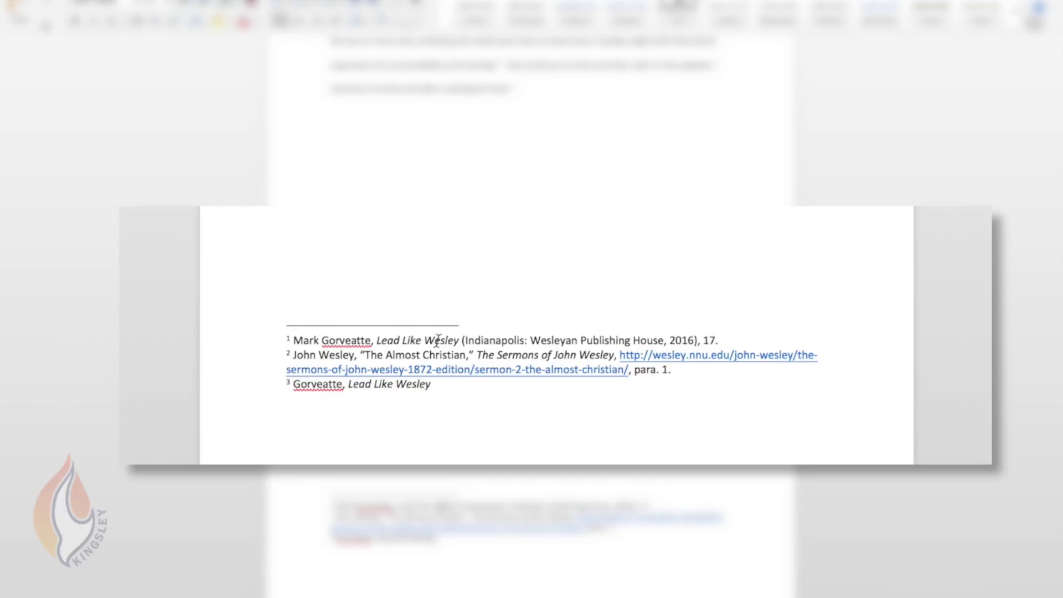
text(,)
text( 23)
text(.”¹)
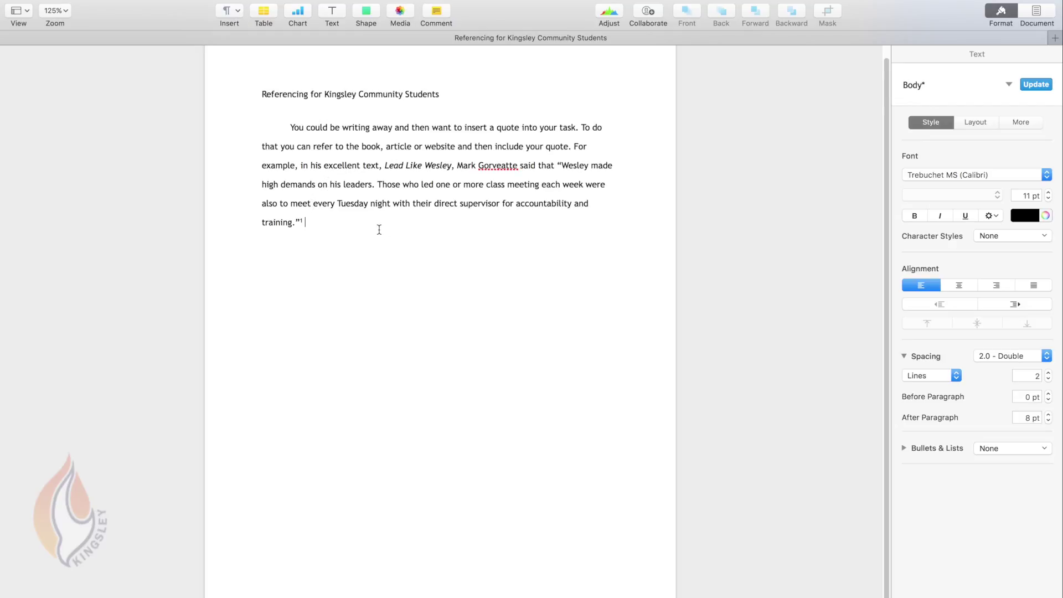
- Add a period after 'training' and insert footnote 2 after it in Pages
text(.)
click(240, 17)
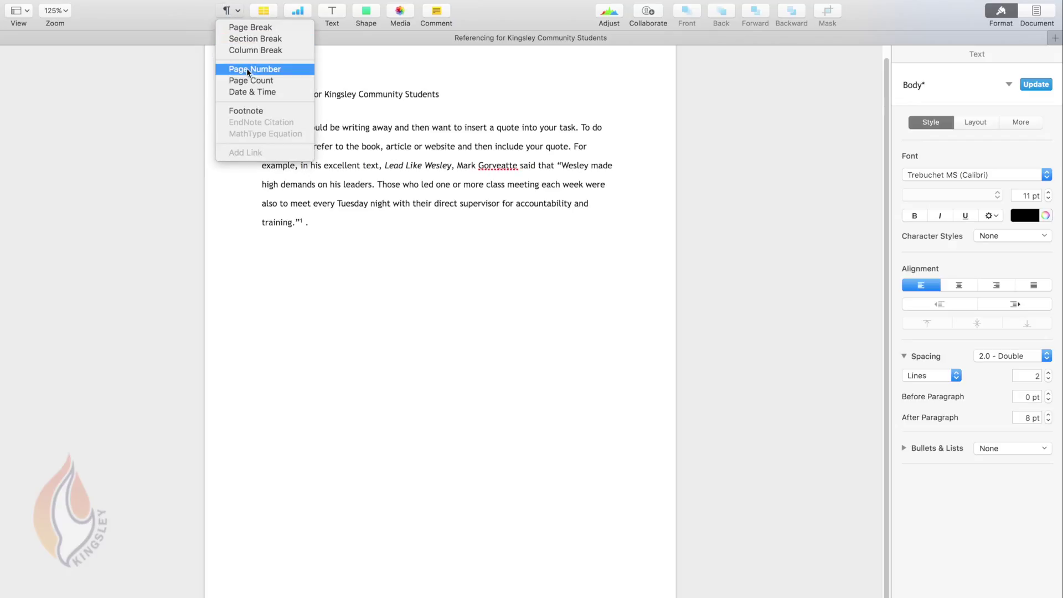
click(258, 112)
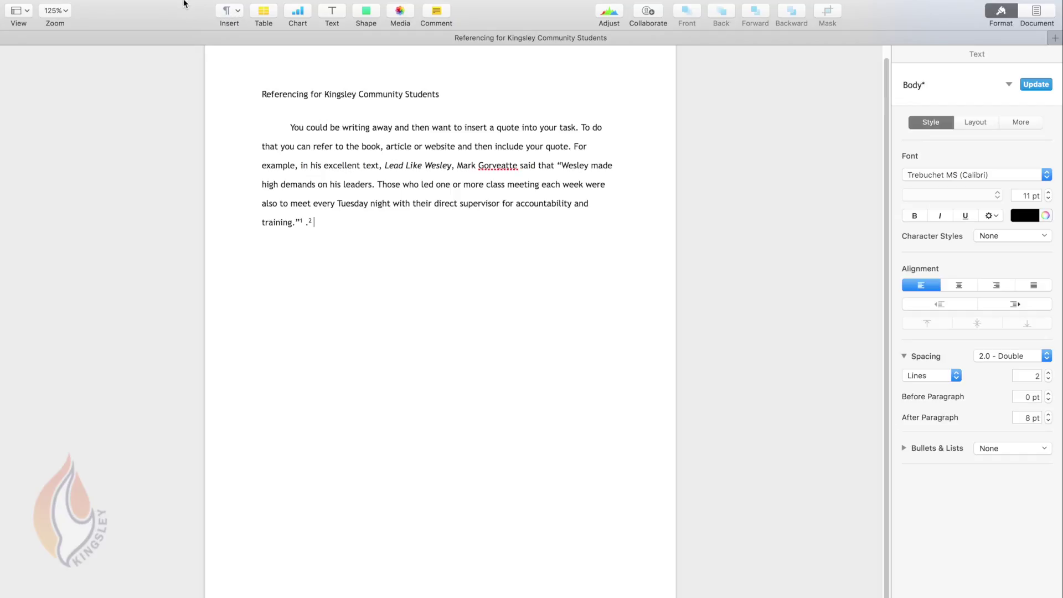
mouse_move(169, 2)
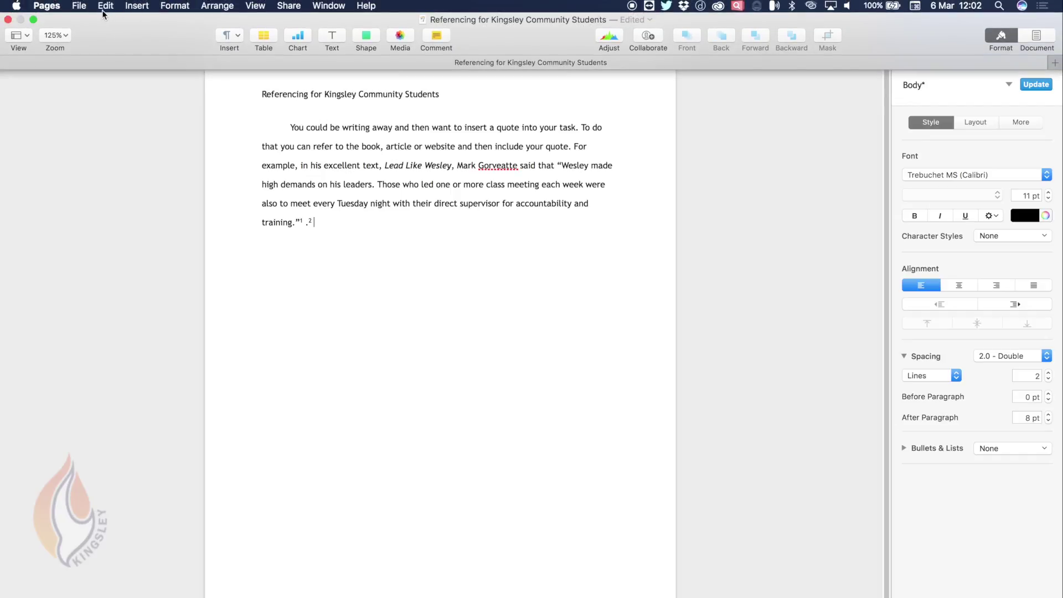
click(137, 6)
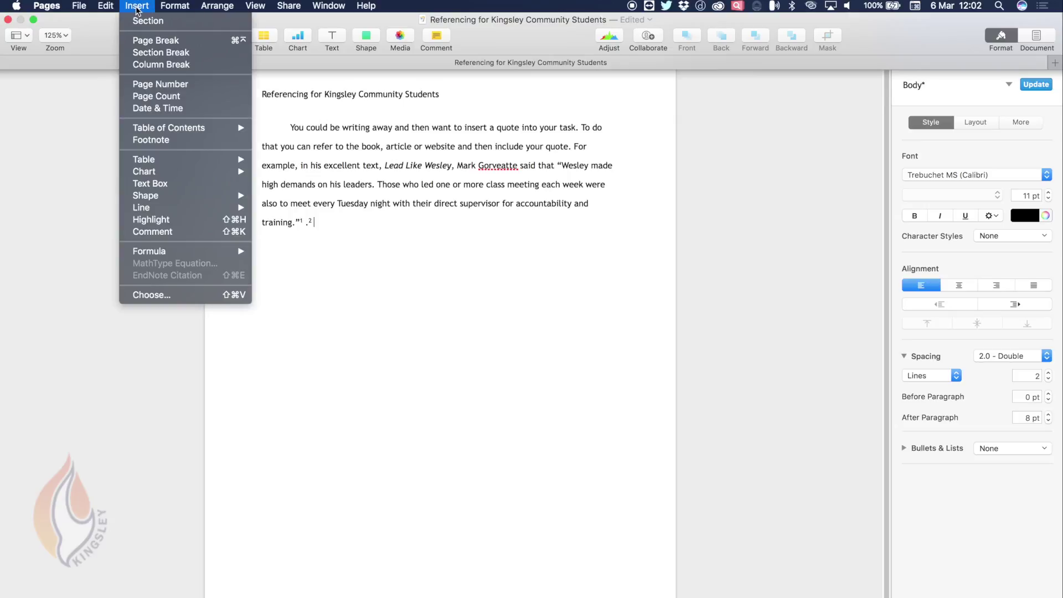
mouse_move(173, 214)
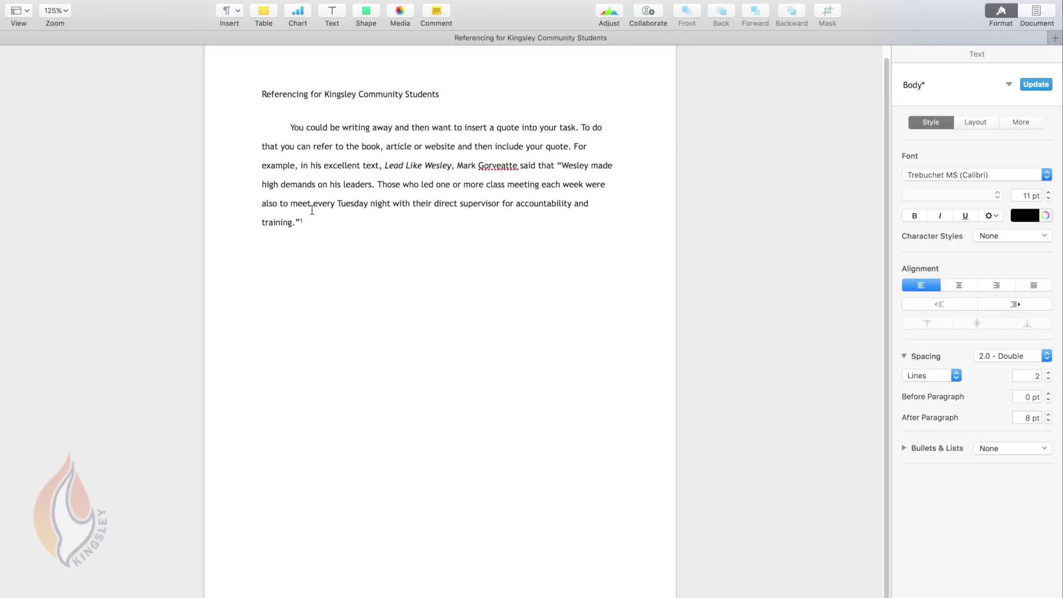
- Export the document as Word file 'Referencing for Kingsley Community Students' to the Pages iCloud folder
click(79, 5)
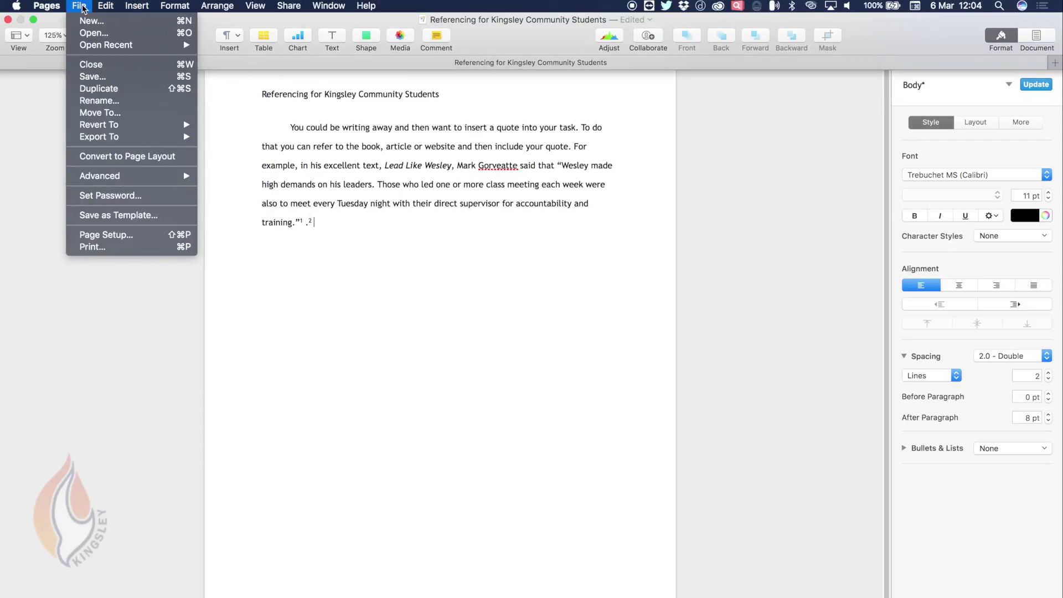
mouse_move(118, 140)
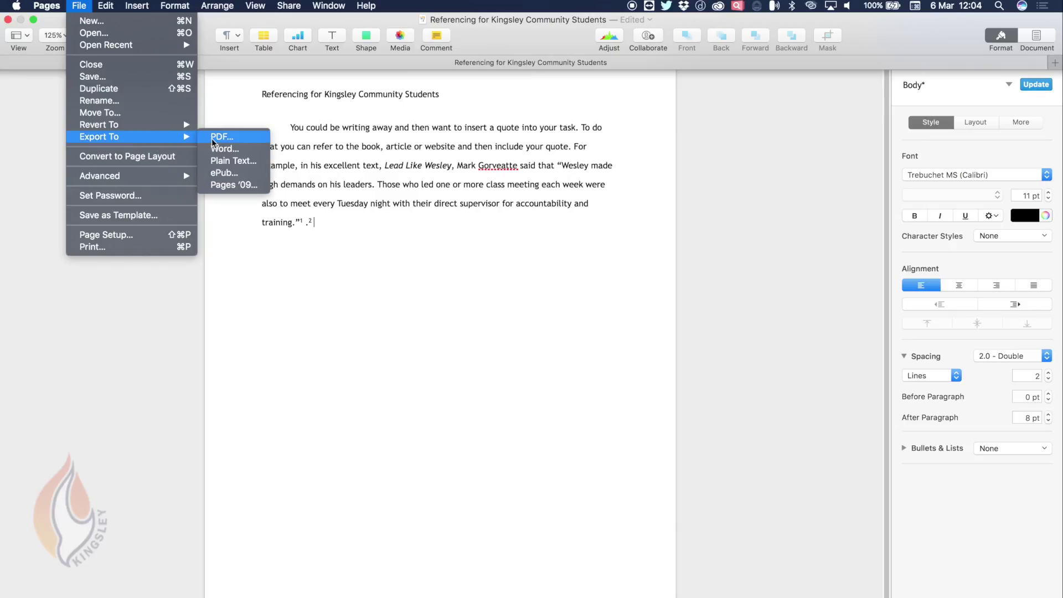
click(231, 149)
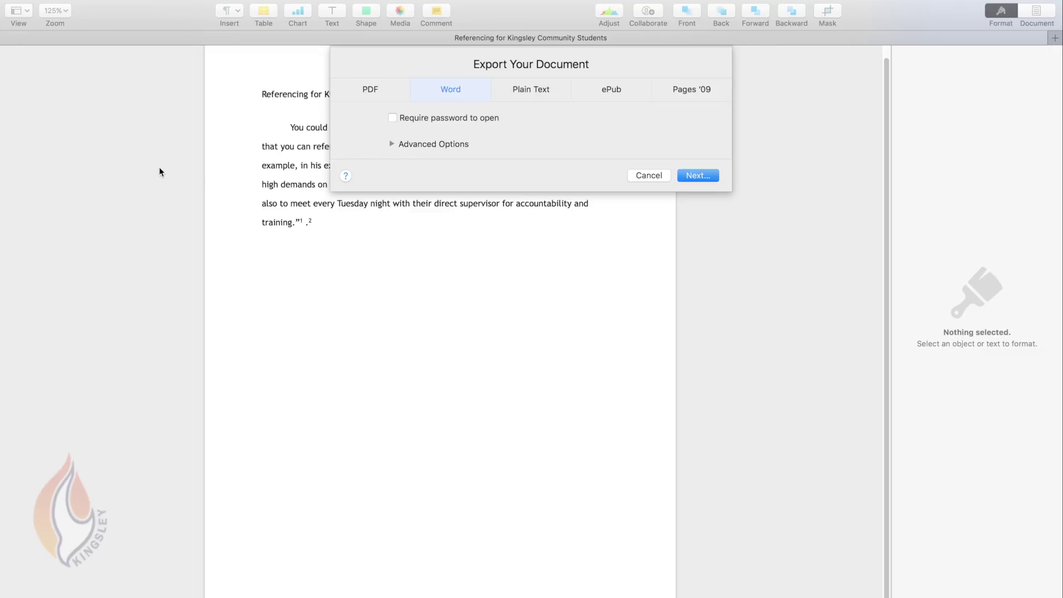
click(714, 178)
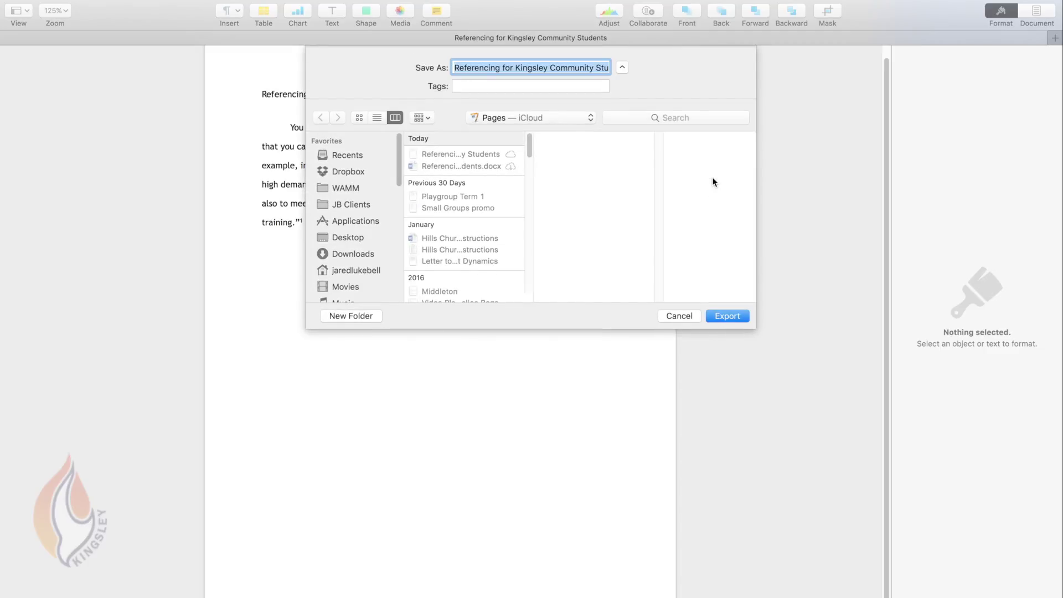
click(727, 316)
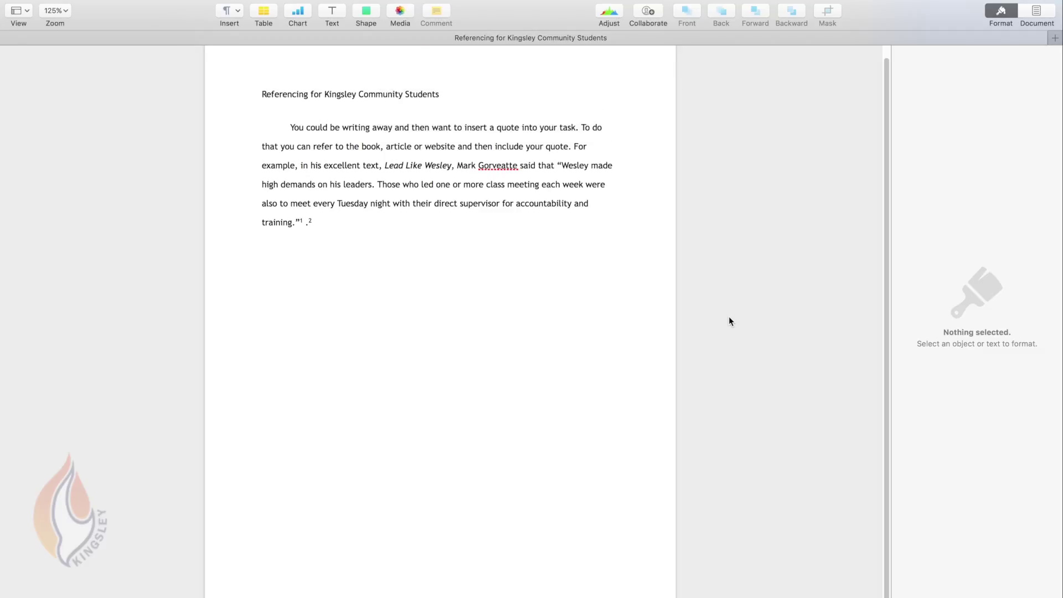